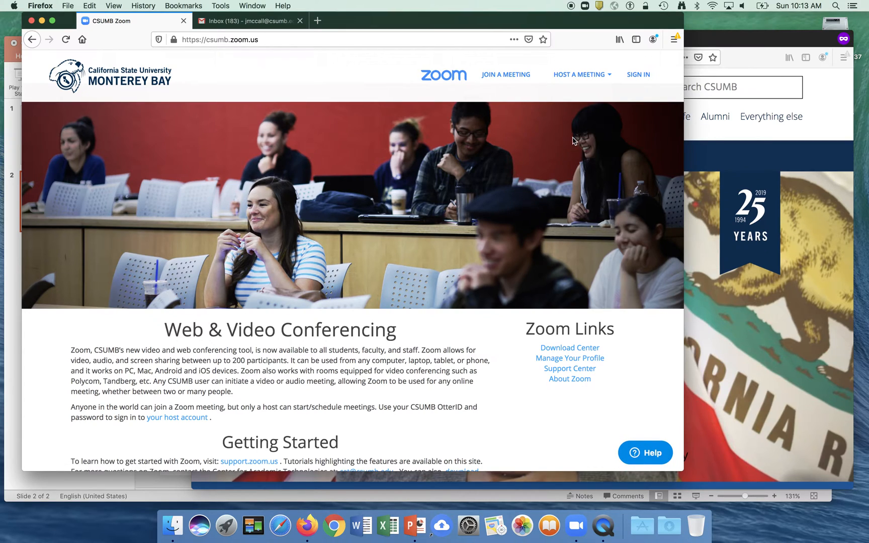
# Sign in to the CSUMB Zoom portal as a meeting host
pyautogui.click(636, 77)
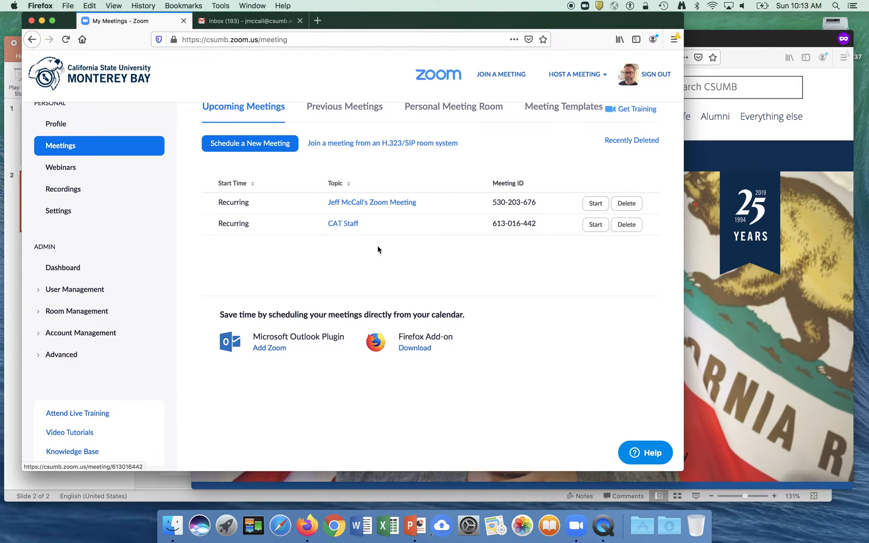
# View the university Dashboard page with its Zoom.us link in the other browser window, and close that window
pyautogui.click(749, 363)
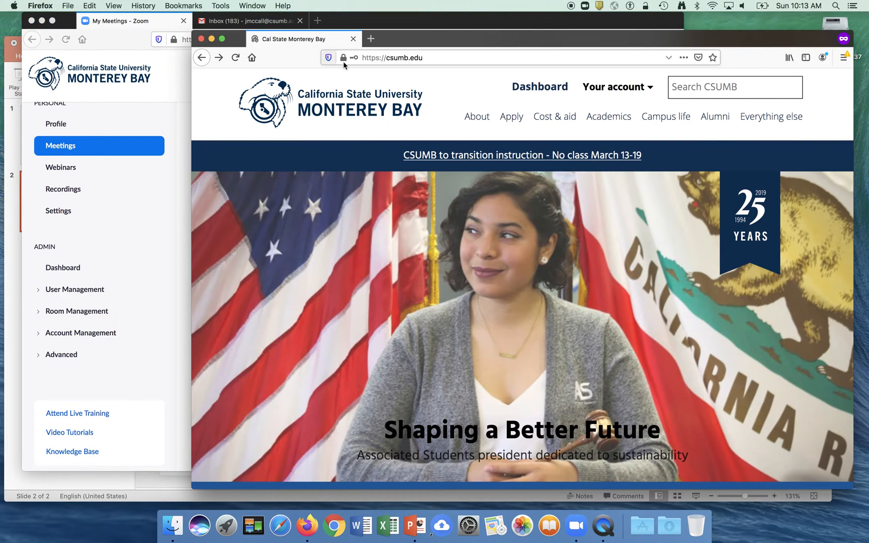
pyautogui.click(541, 93)
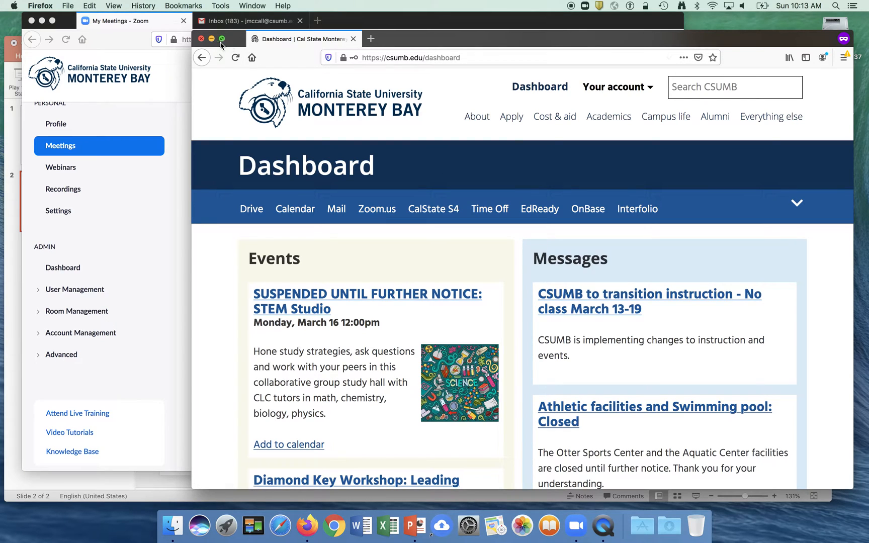
pyautogui.click(201, 39)
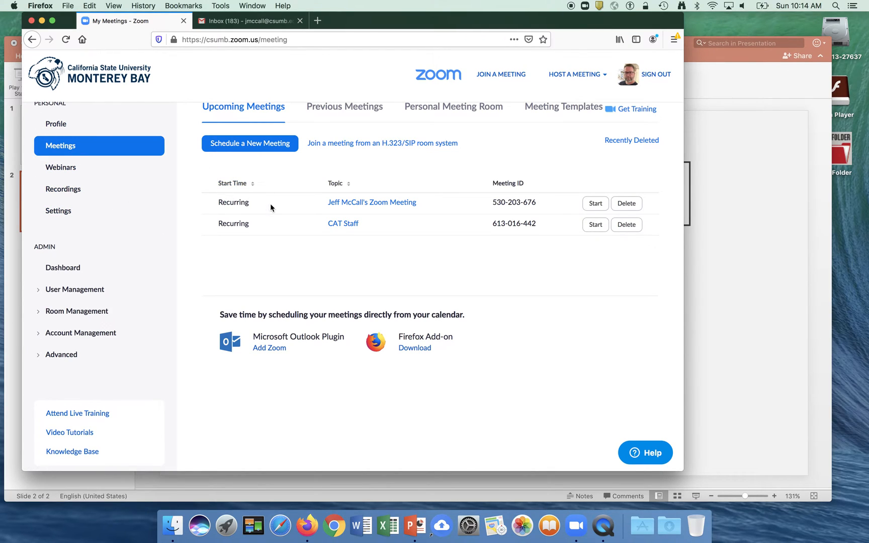
# Open the first recurring meeting in the upcoming meetings list and review its details and meeting options
pyautogui.click(346, 203)
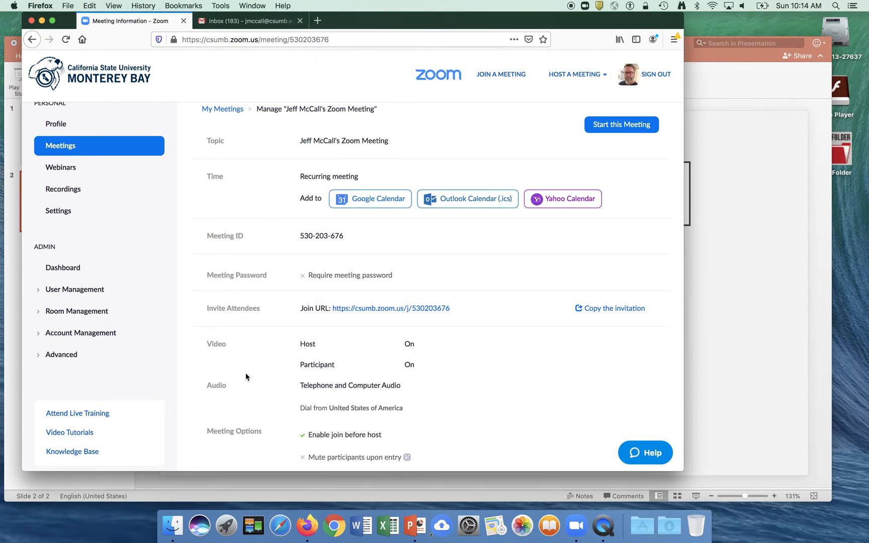
pyautogui.scroll(-2, 245, 373)
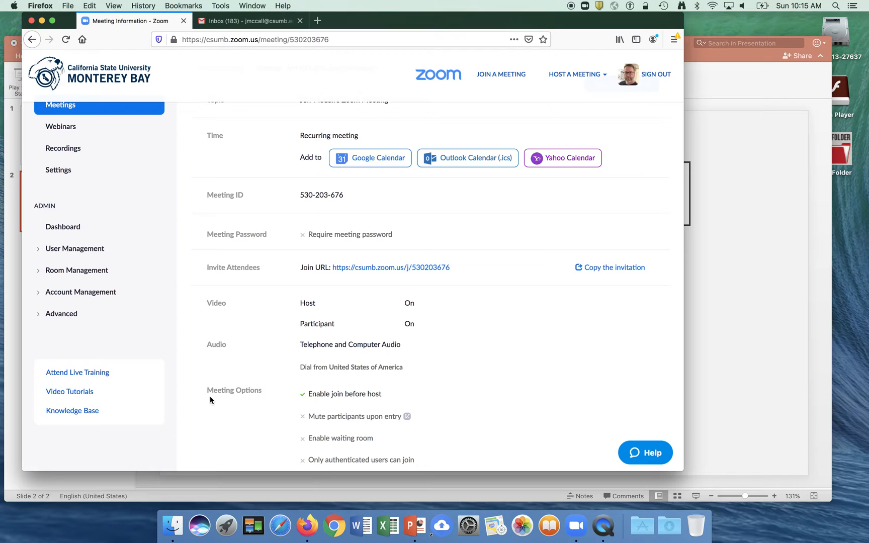
pyautogui.scroll(2, 215, 419)
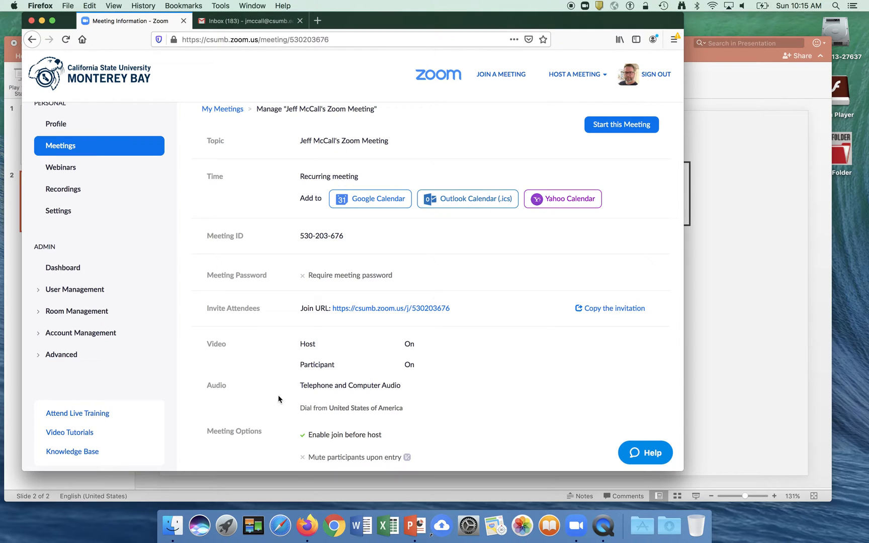
# Copy the recurring meeting's full invitation text to the clipboard and close the invitation dialog
pyautogui.click(609, 309)
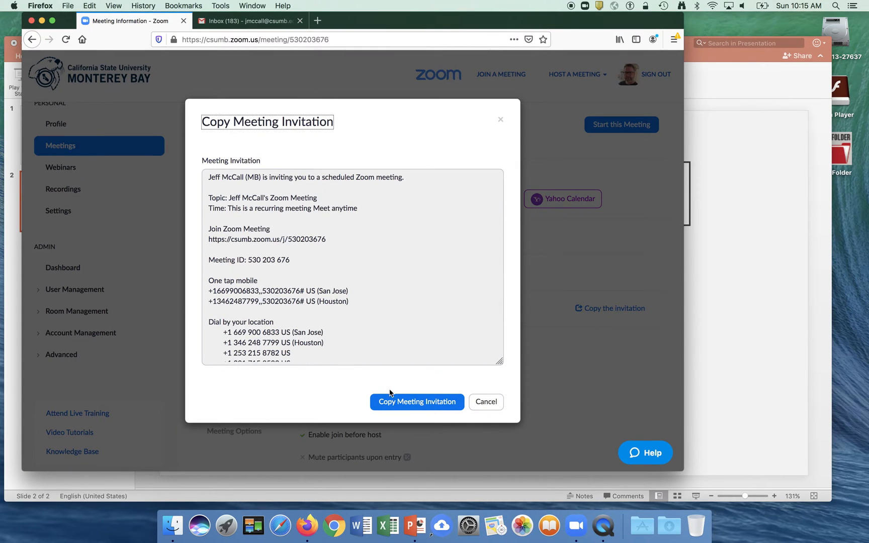
pyautogui.click(403, 402)
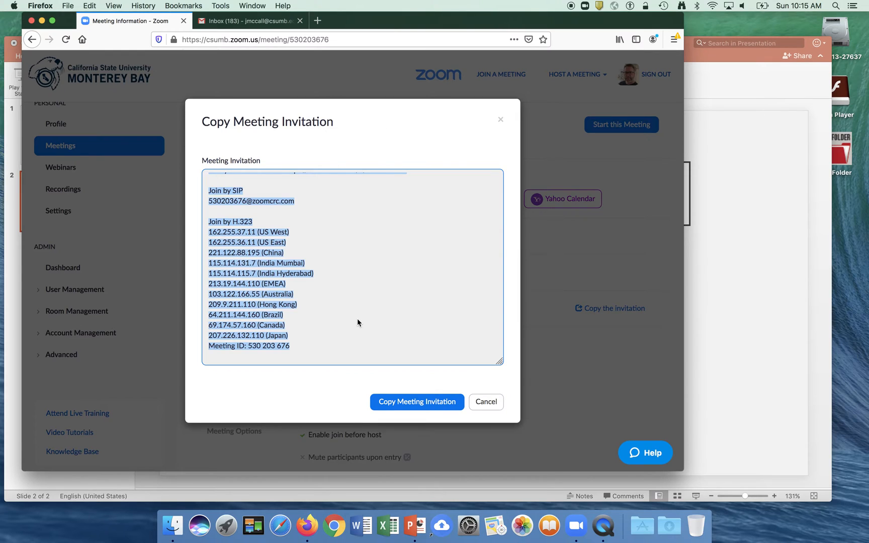
pyautogui.click(402, 403)
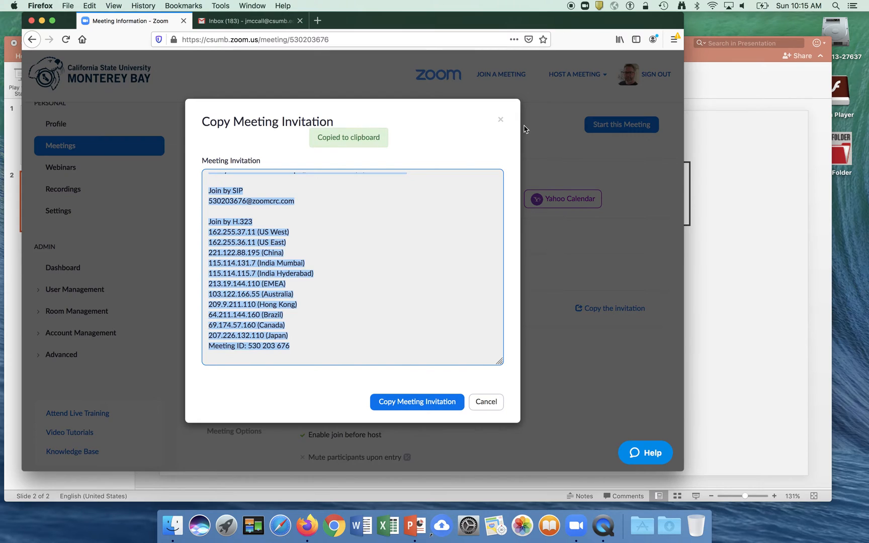
pyautogui.click(502, 120)
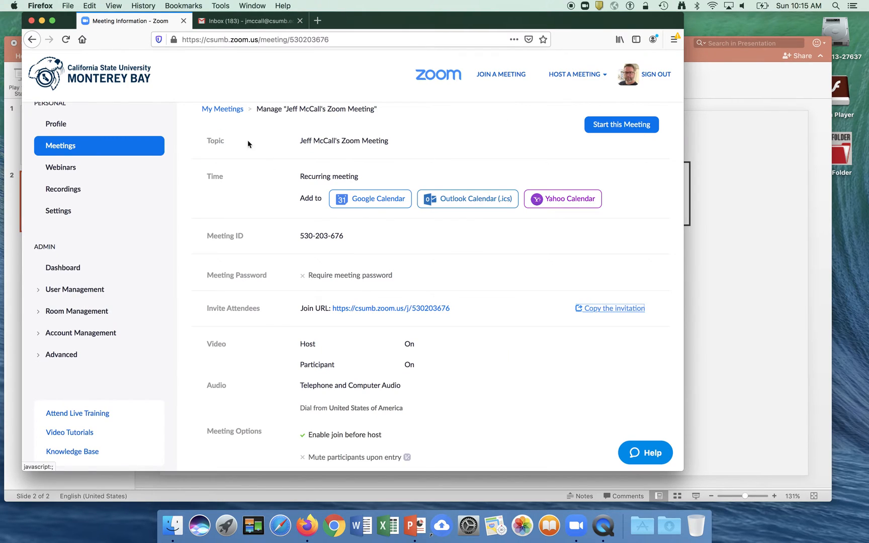
# Compose a new Gmail message to the suggested contact's e-mail address with the subject "Meeting today at 2pm"
pyautogui.click(240, 22)
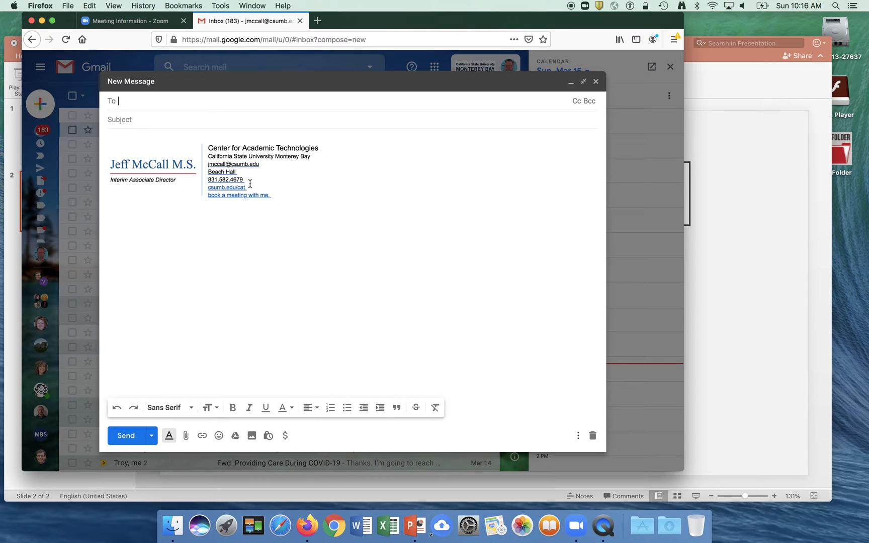
pyautogui.write('the')
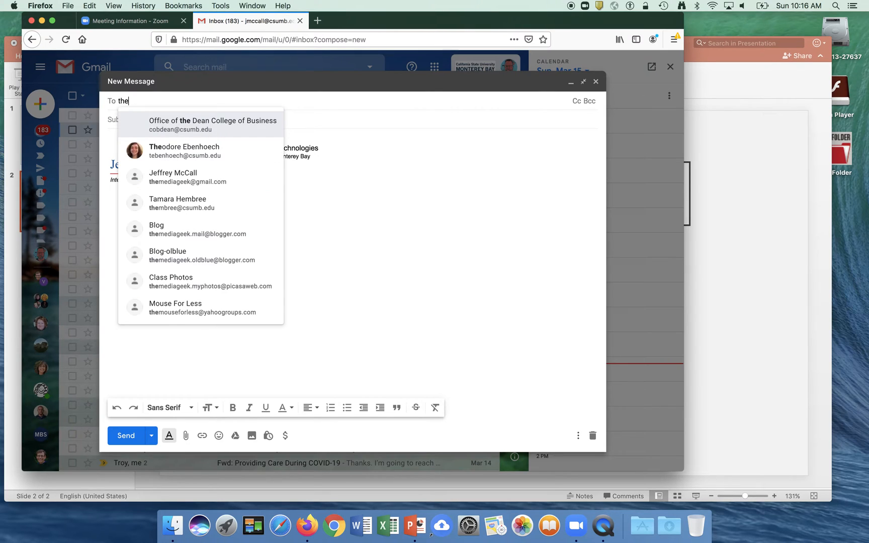
pyautogui.write('media')
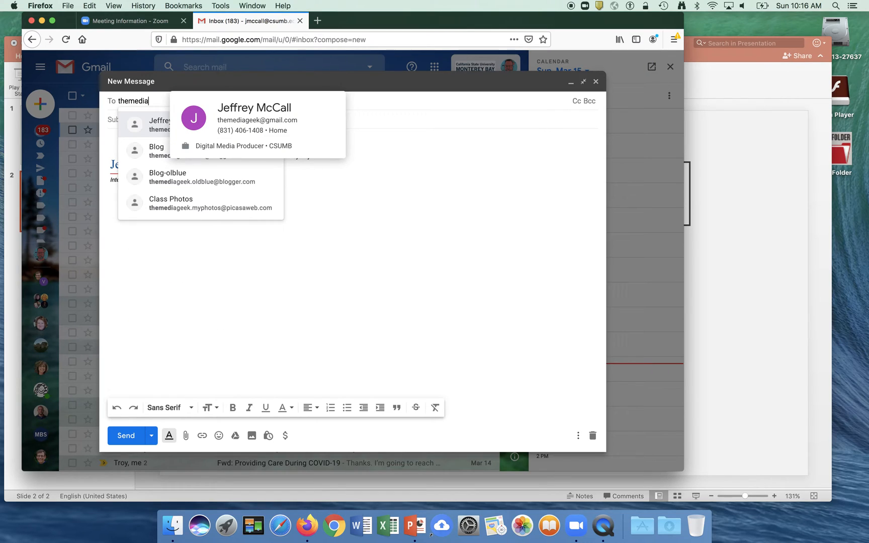
pyautogui.click(148, 126)
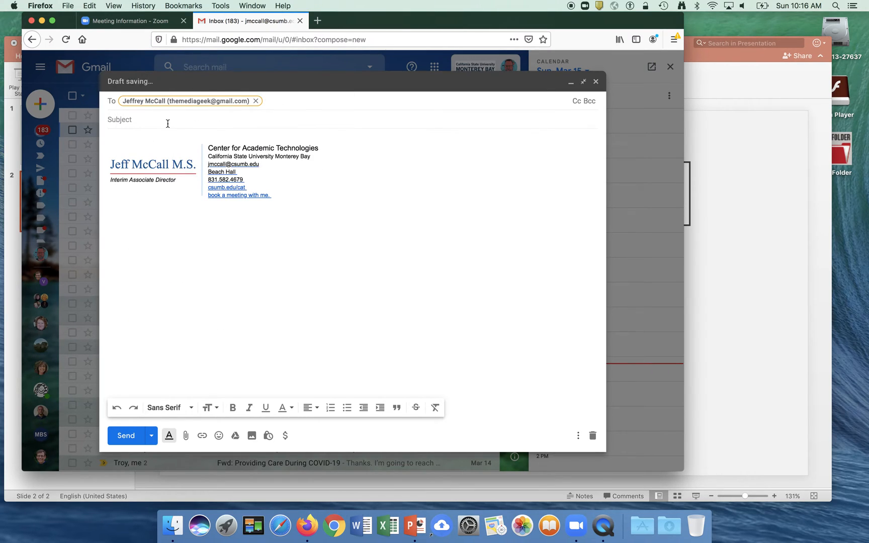
pyautogui.click(167, 122)
pyautogui.write('Meetin')
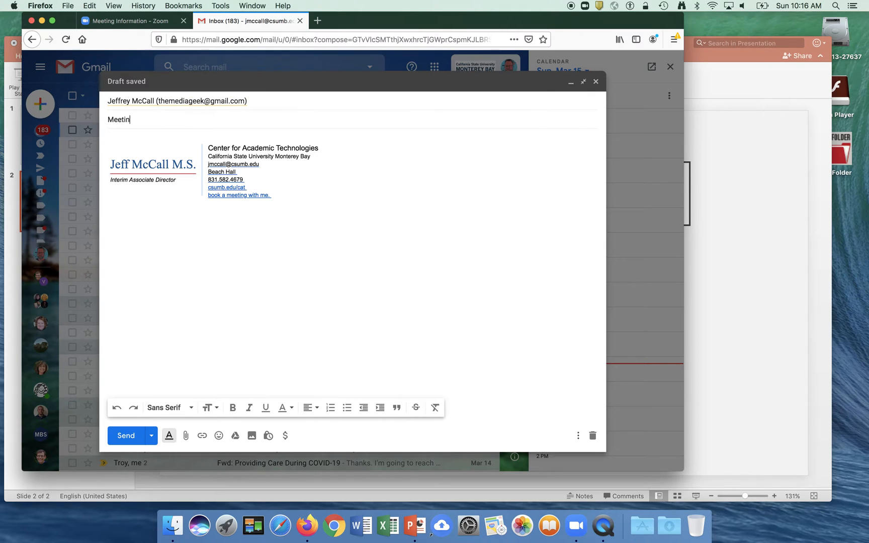
pyautogui.write('g today at 2pm')
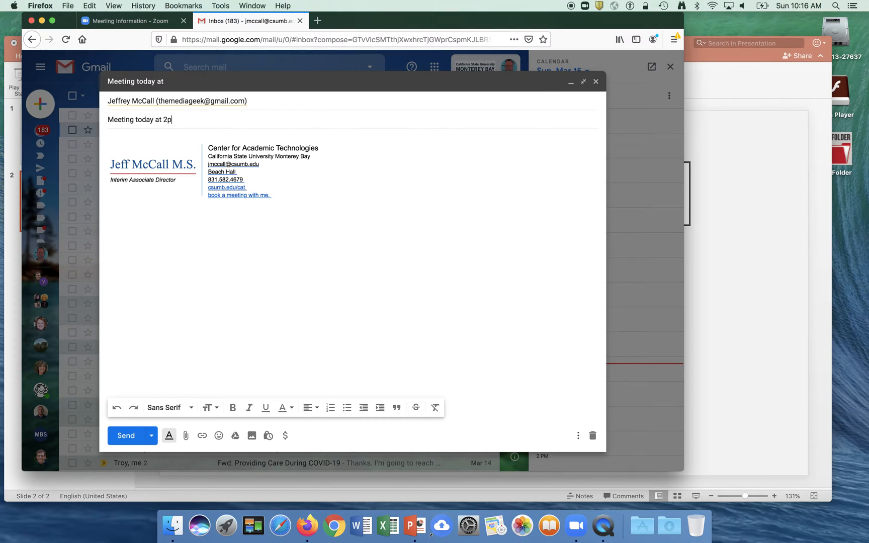
# Paste the Zoom invitation into the message body above the signature and delete its introductory, topic and time lines
pyautogui.click(128, 135)
pyautogui.press('Return')
pyautogui.press('Return')
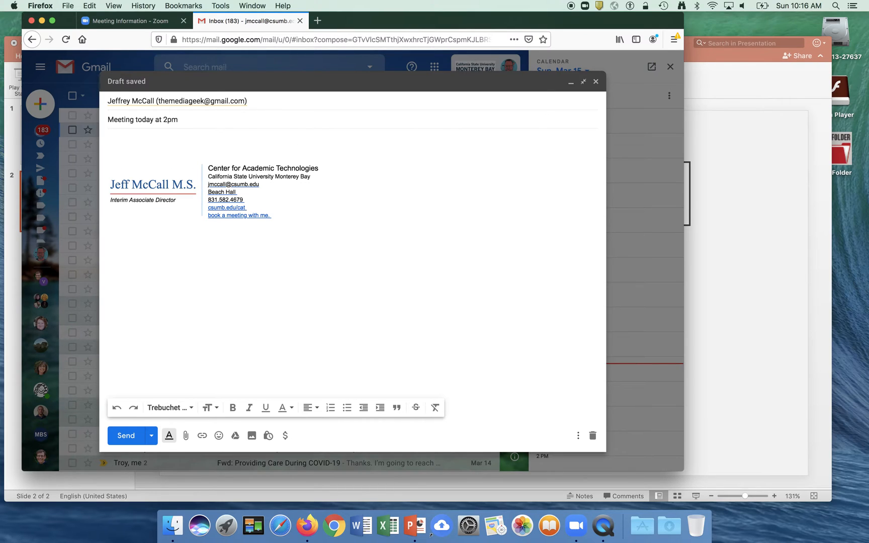
pyautogui.press('super+v')
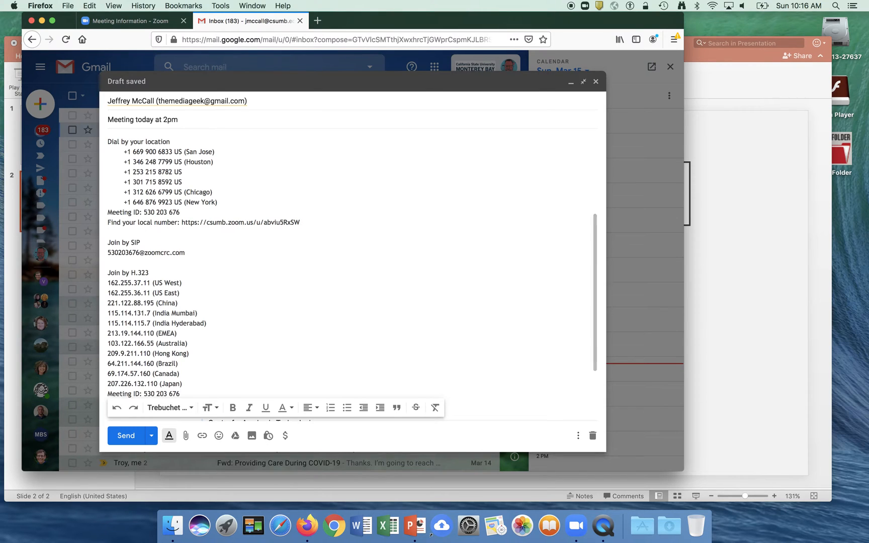
pyautogui.scroll(5, 154, 211)
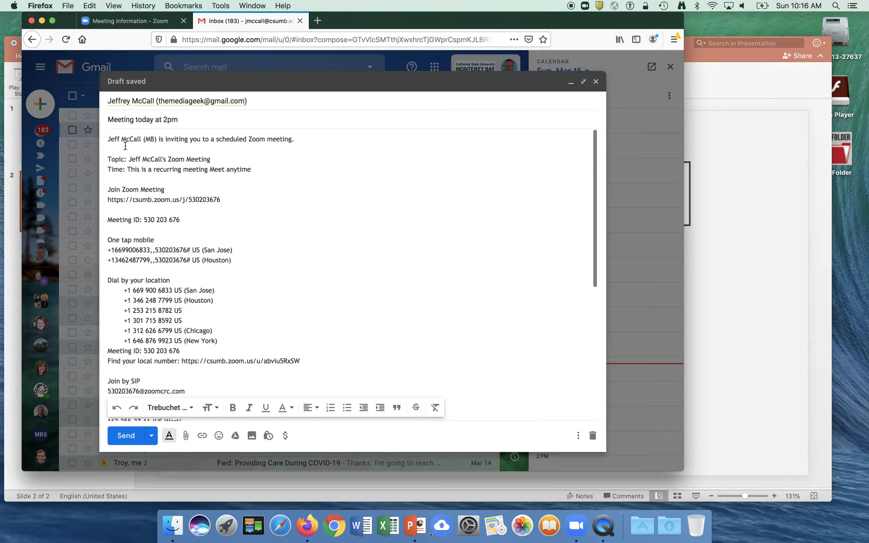
pyautogui.moveTo(108, 140); pyautogui.dragTo(281, 167)
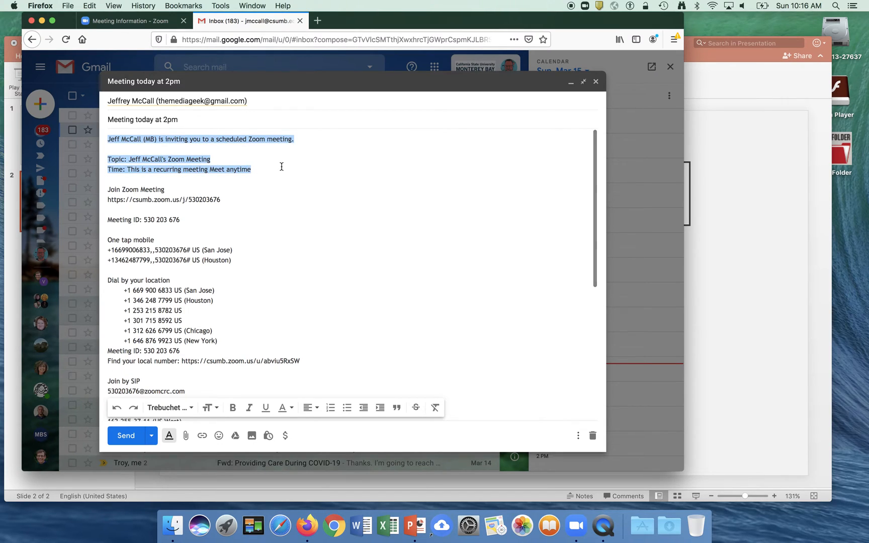
pyautogui.press('BackSpace')
# Highlight the join link, the meeting ID and the One tap mobile heading in turn to examine the pasted joining details
pyautogui.moveTo(107, 170); pyautogui.dragTo(239, 165)
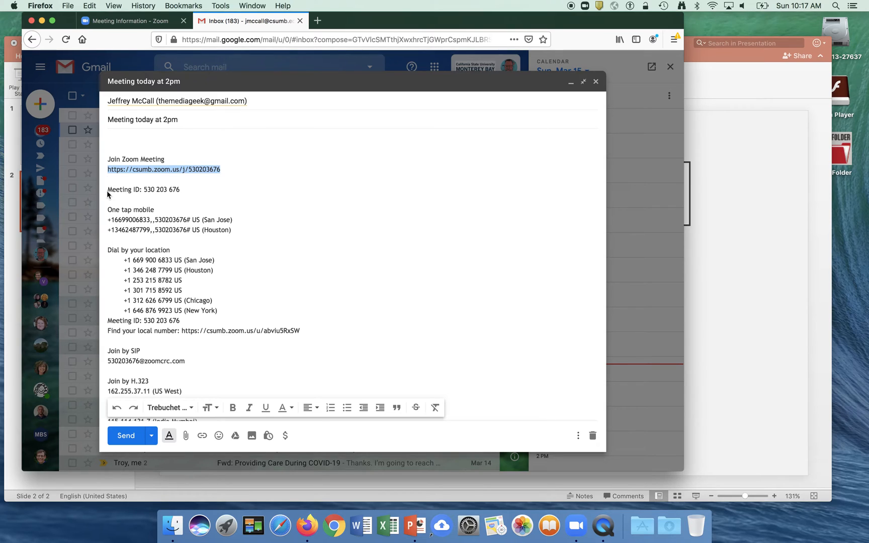
pyautogui.moveTo(107, 190); pyautogui.dragTo(192, 193)
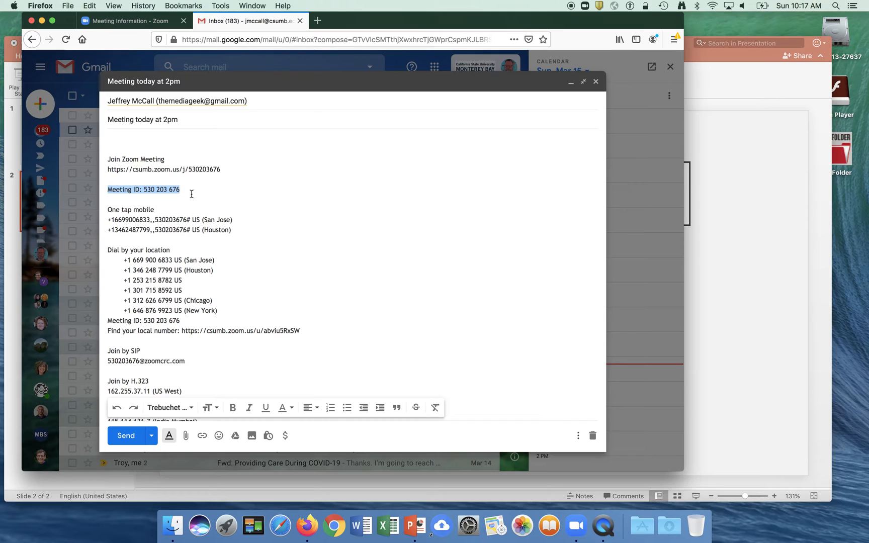
pyautogui.click(108, 211)
pyautogui.moveTo(110, 216)
pyautogui.mouseDown()
pyautogui.moveTo(110, 241)
pyautogui.moveTo(110, 221)
pyautogui.mouseUp()
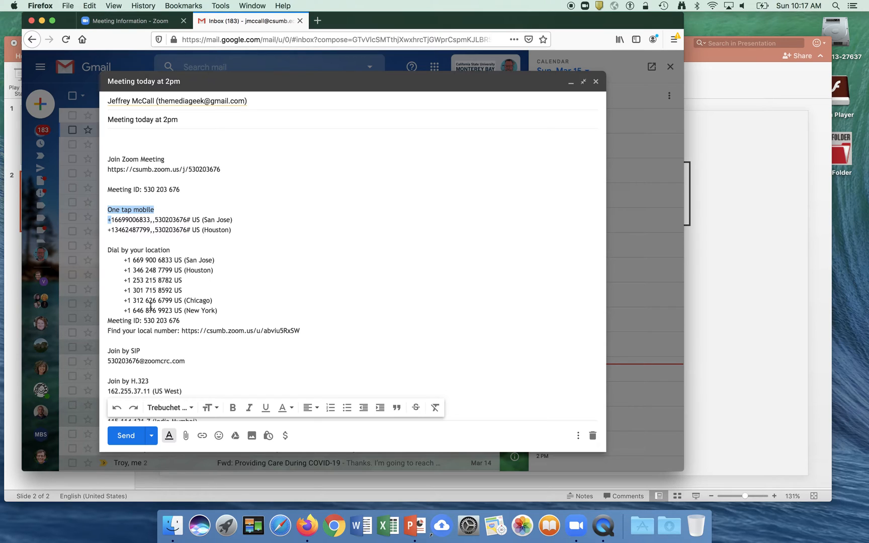
pyautogui.scroll(-1, 151, 306)
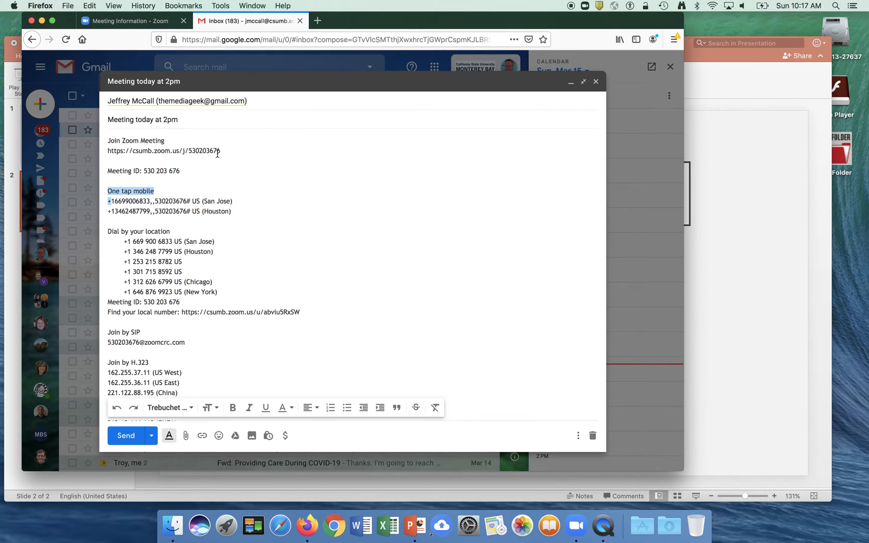
# Delete everything from "Dial by your location" through the last Meeting ID line of the invitation, and send the email
pyautogui.moveTo(107, 232); pyautogui.dragTo(145, 406)
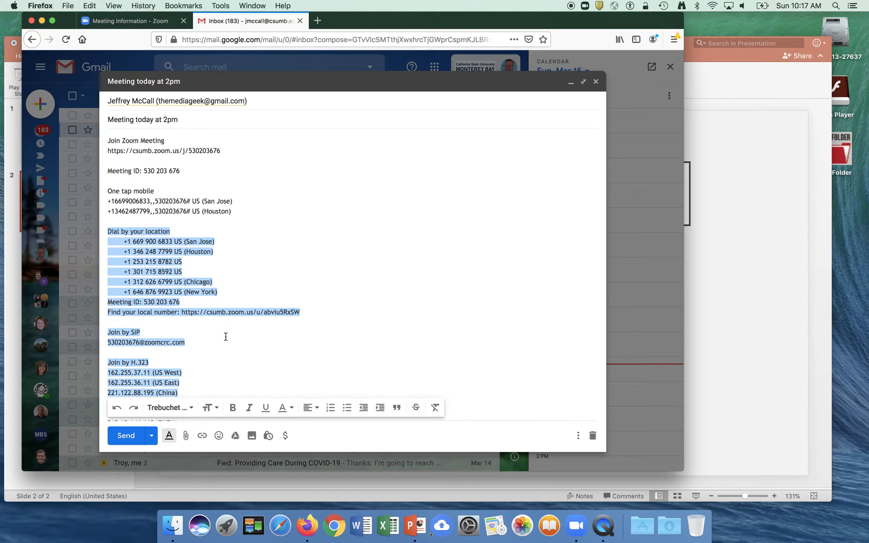
pyautogui.scroll(-7, 224, 335)
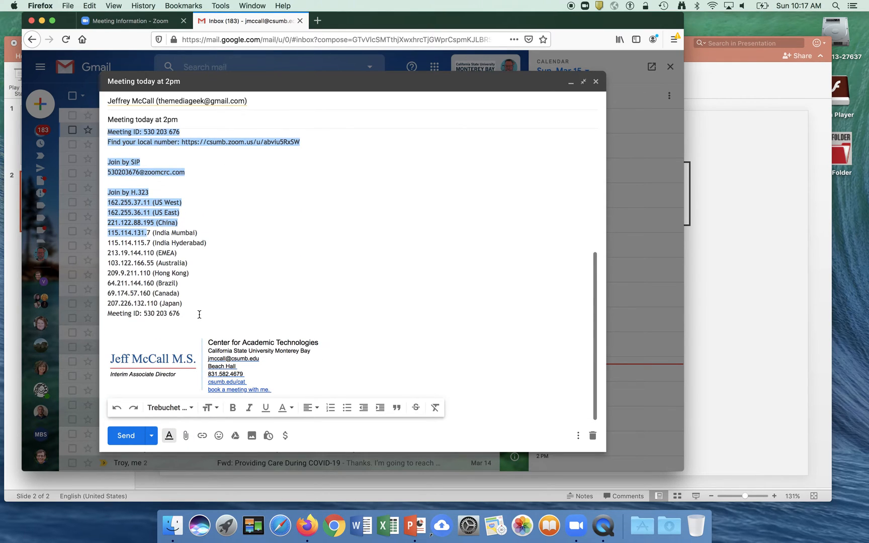
pyautogui.keyDown('shift'); pyautogui.click(199, 314); pyautogui.keyUp('shift')
pyautogui.press('BackSpace')
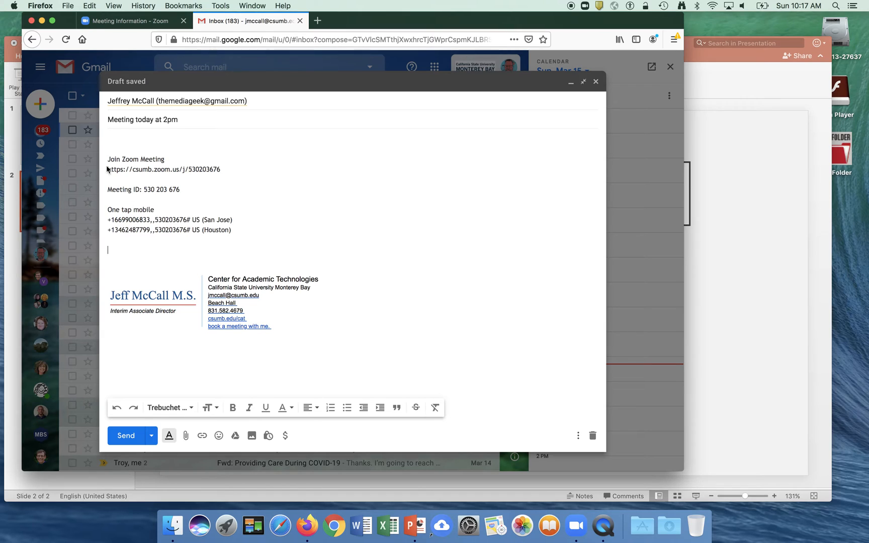
pyautogui.click(132, 437)
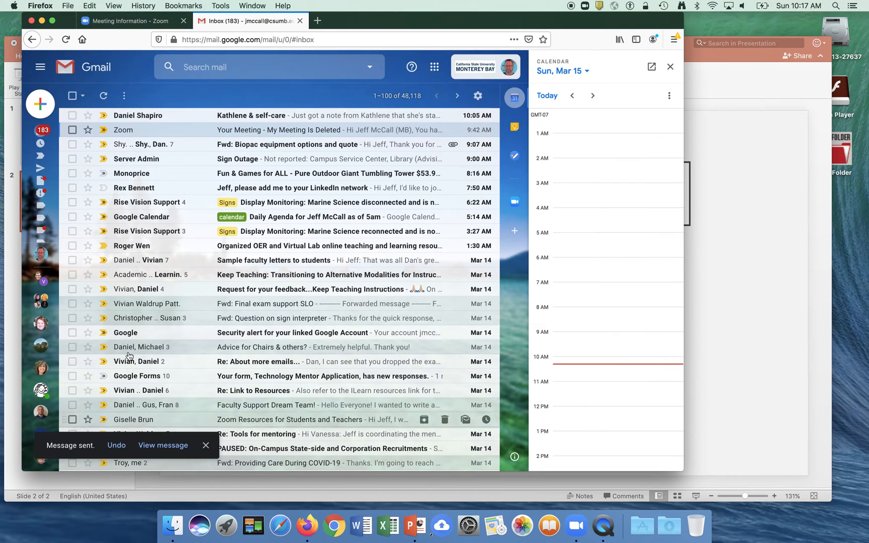
# Return to the Zoom meeting page, start the meeting in the zoom.us application, and join with computer audio
pyautogui.click(140, 24)
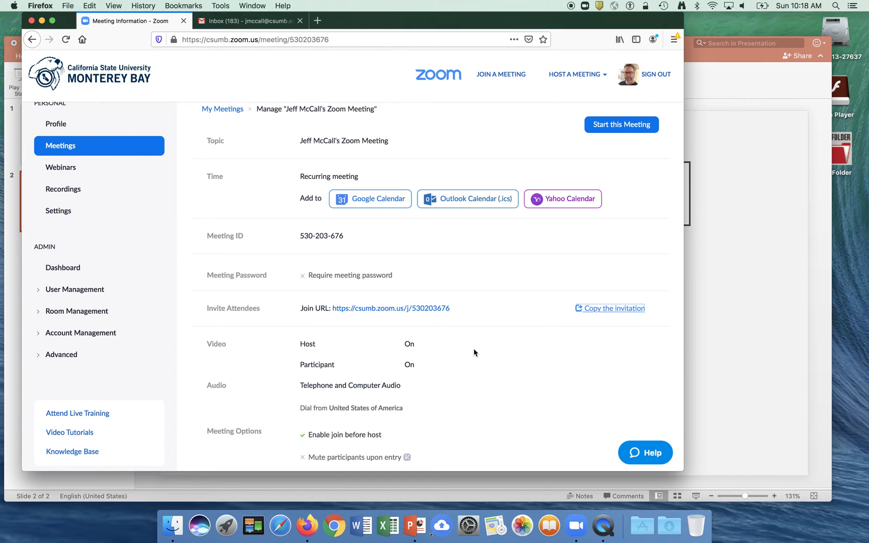
pyautogui.click(619, 130)
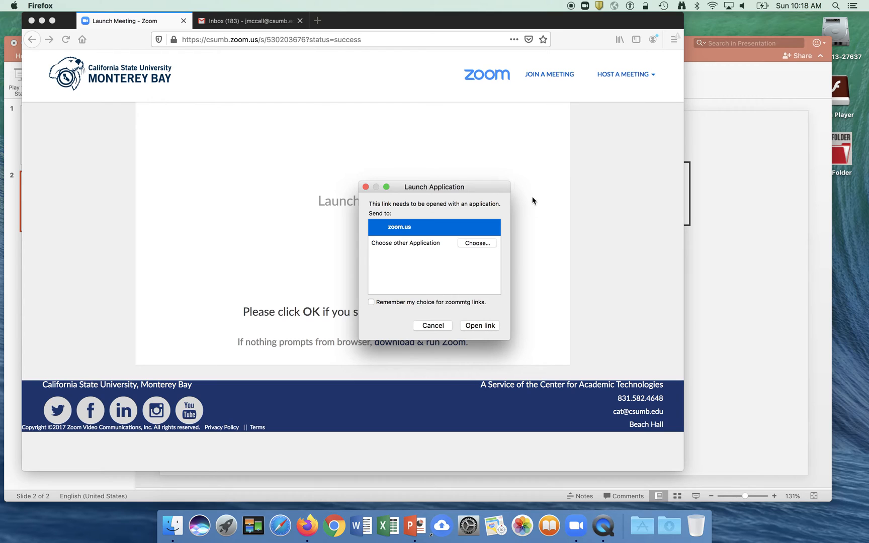
pyautogui.click(479, 325)
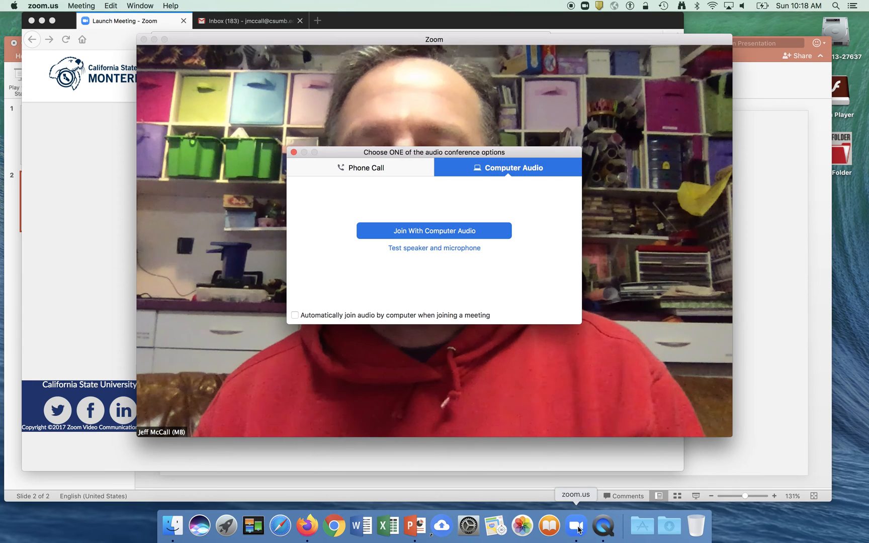
pyautogui.click(424, 233)
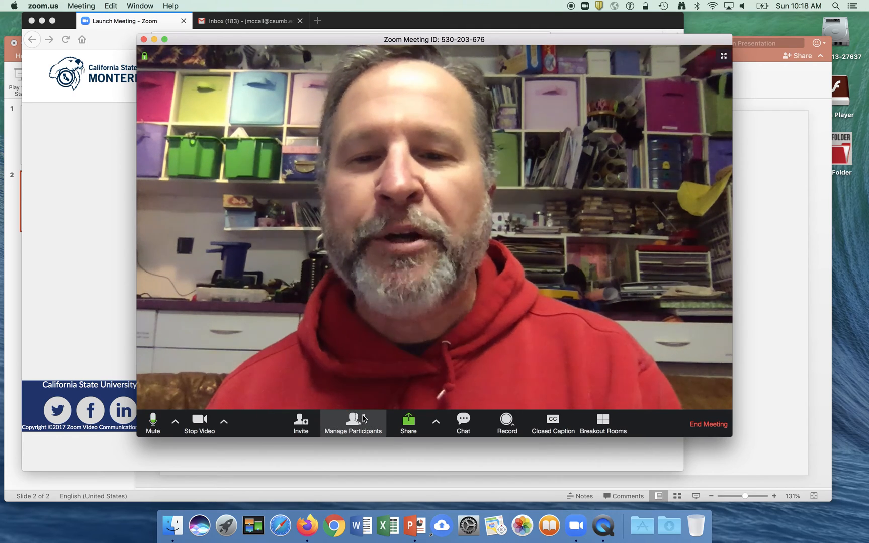
# Stop the camera video in the meeting and start it again
pyautogui.click(199, 421)
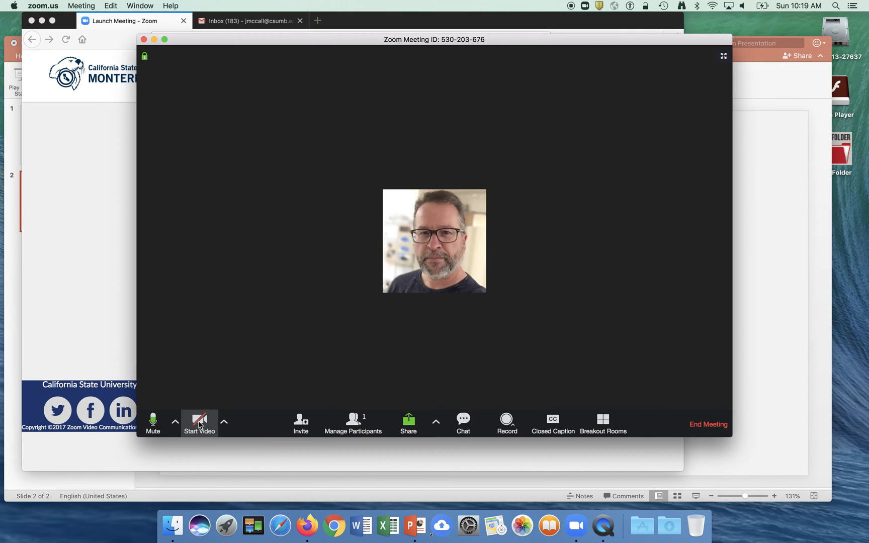
pyautogui.click(199, 422)
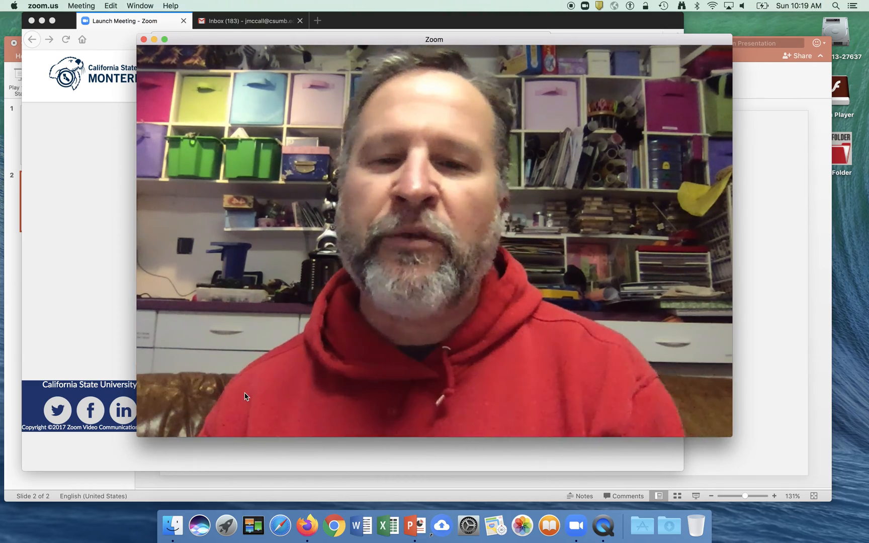
# Show the participants list and the chat beside the video, with the meeting window enlarged to fill the screen
pyautogui.moveTo(217, 364)
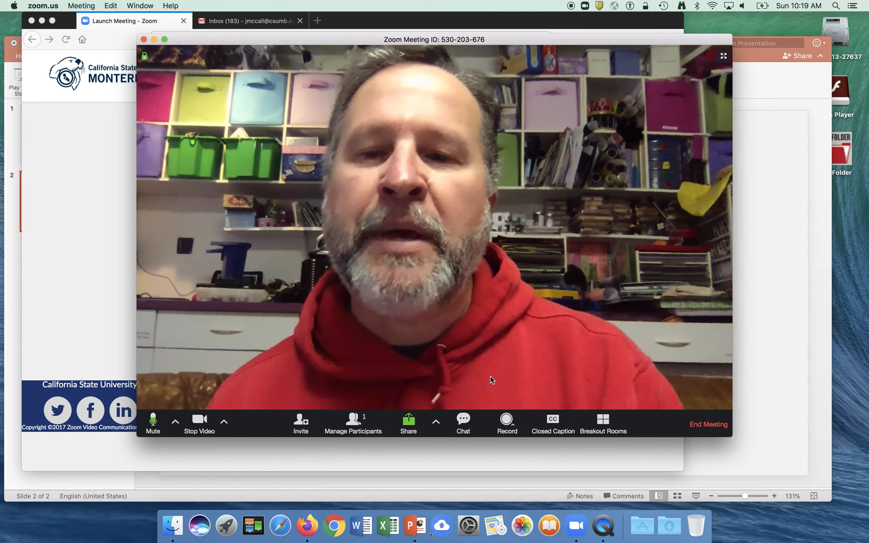
pyautogui.click(355, 425)
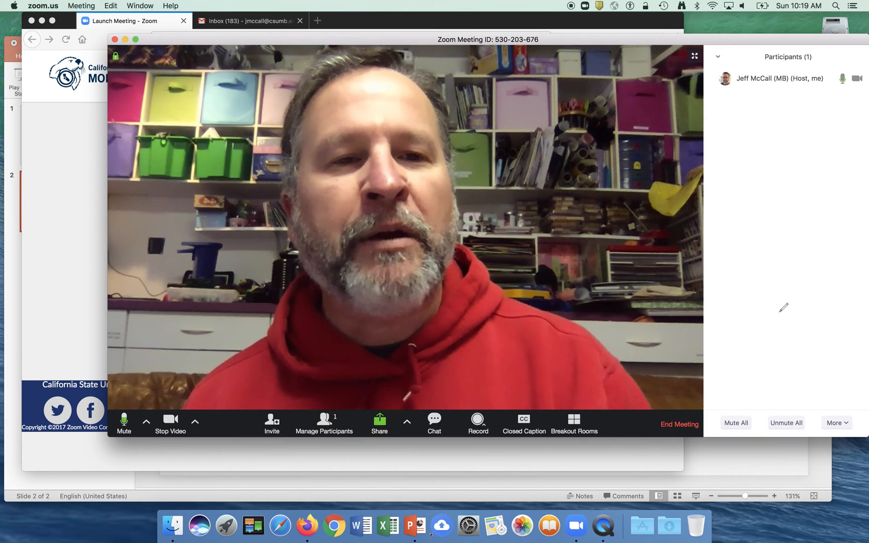
pyautogui.moveTo(770, 74)
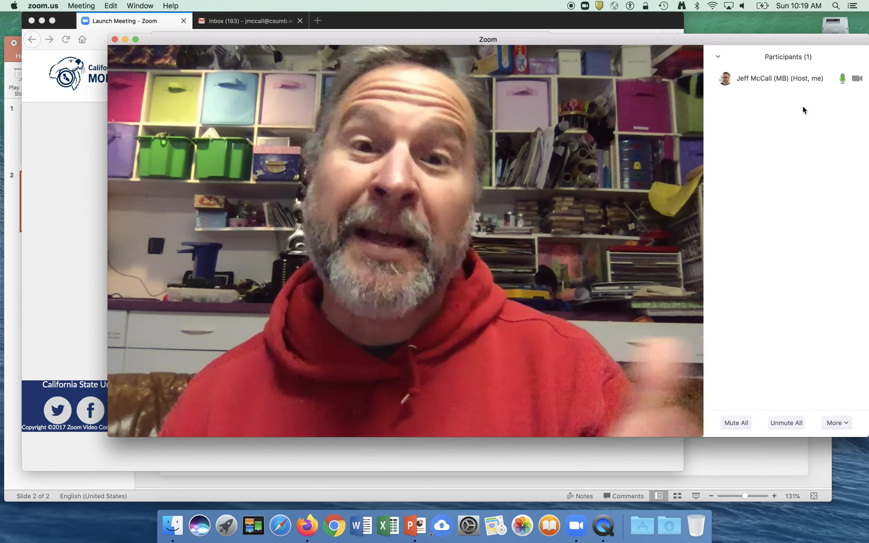
pyautogui.moveTo(834, 77)
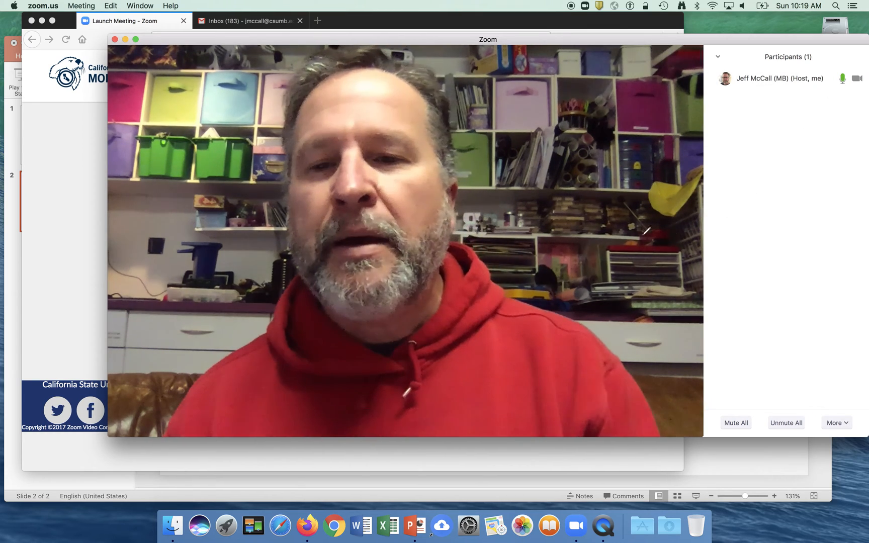
pyautogui.moveTo(477, 366)
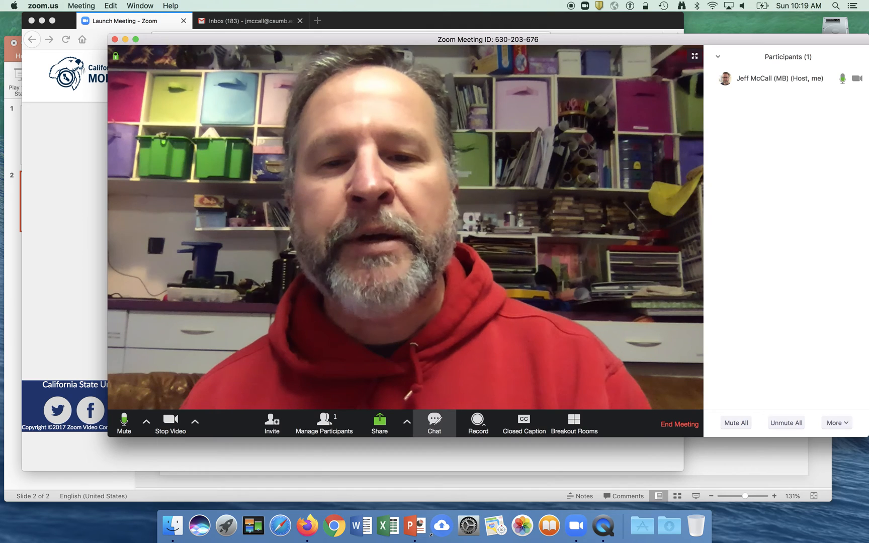
pyautogui.click(435, 426)
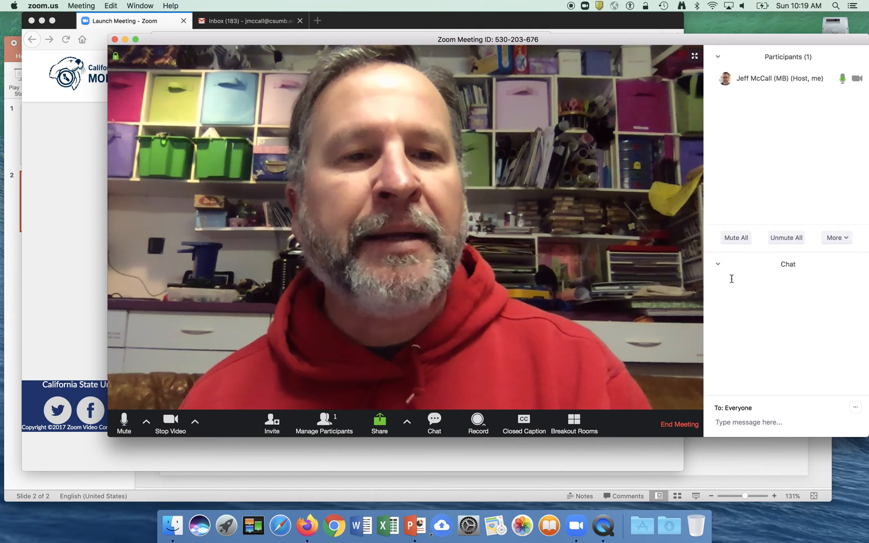
pyautogui.doubleClick(613, 40)
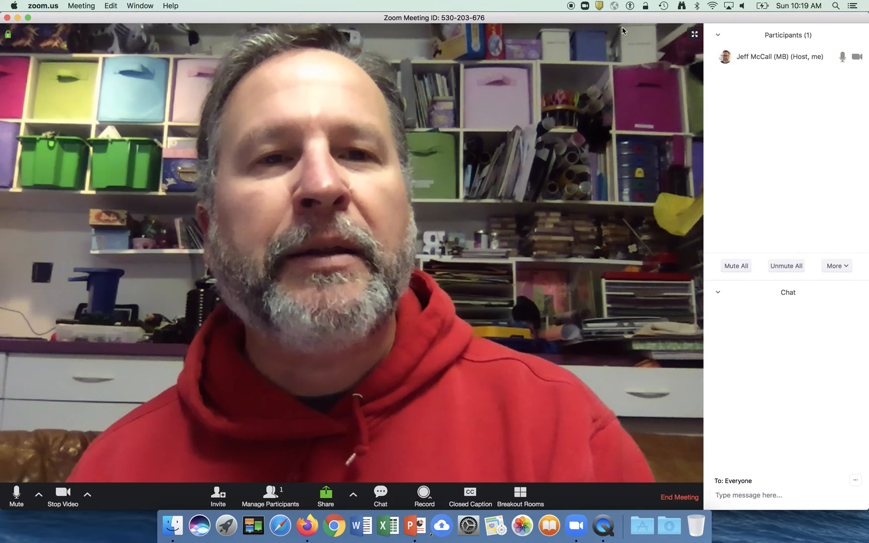
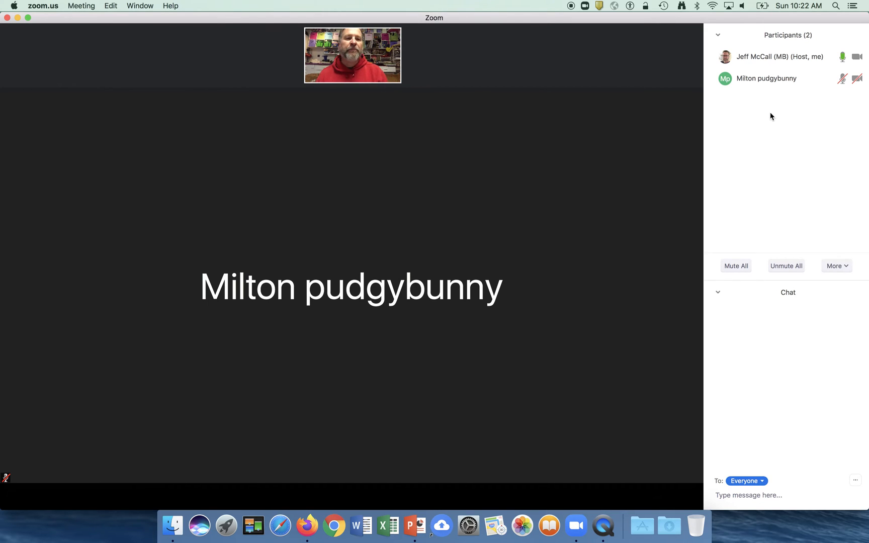
# Unmute all participants in the meeting and check the microphone status in the participants list
pyautogui.moveTo(770, 86)
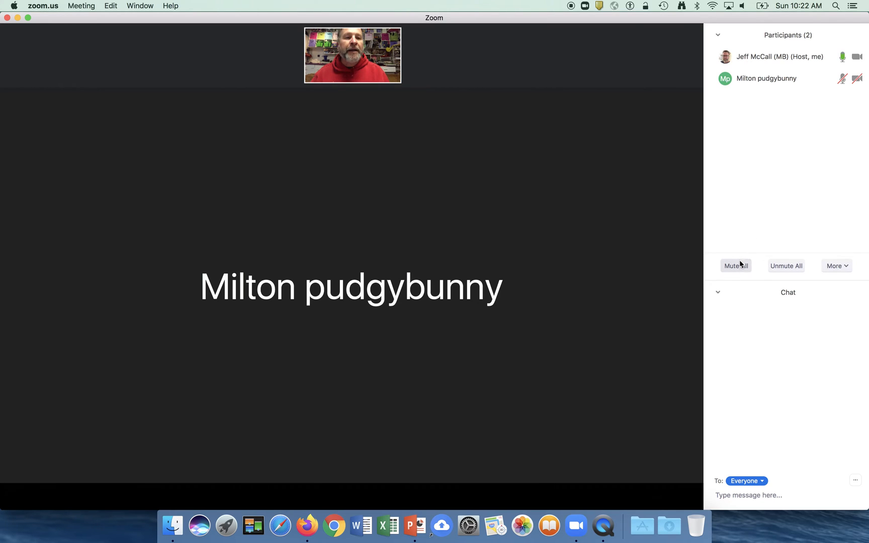
pyautogui.click(788, 268)
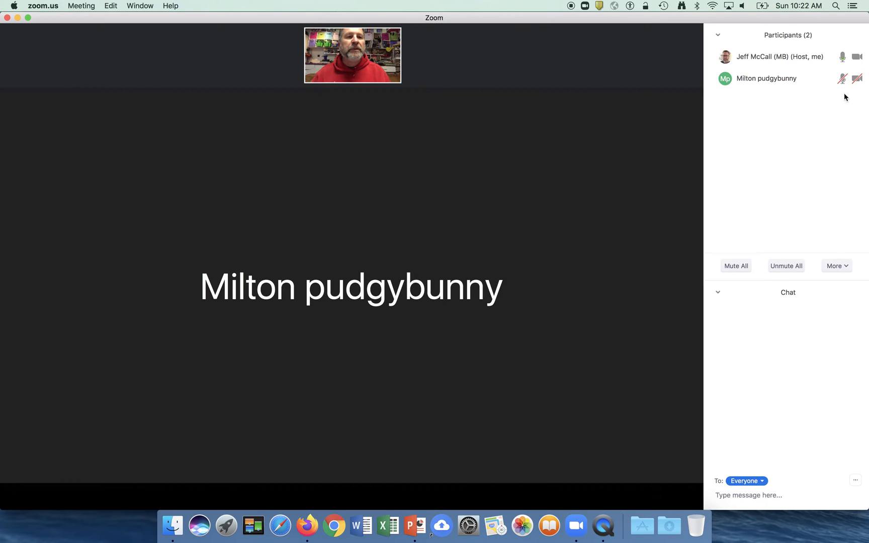
pyautogui.moveTo(828, 91)
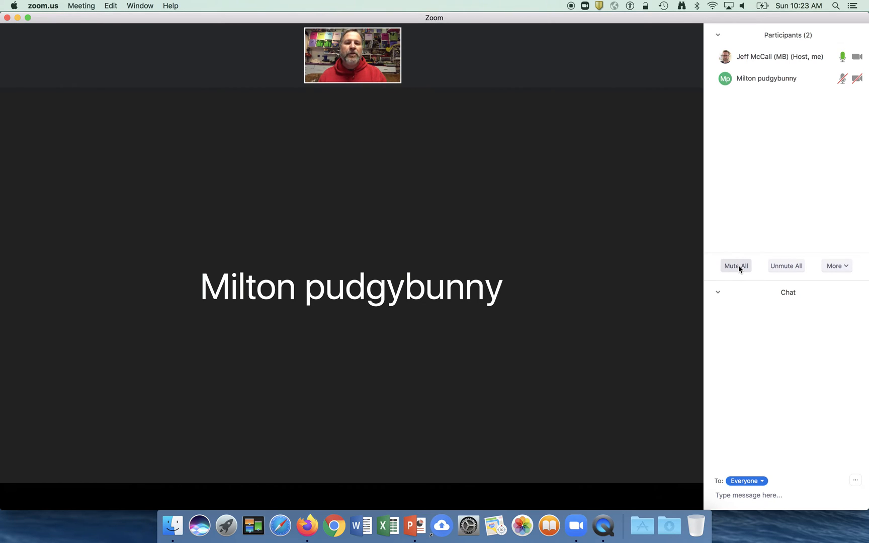
# Send the chat message "Hello thanks for joining" to Everyone
pyautogui.moveTo(510, 362)
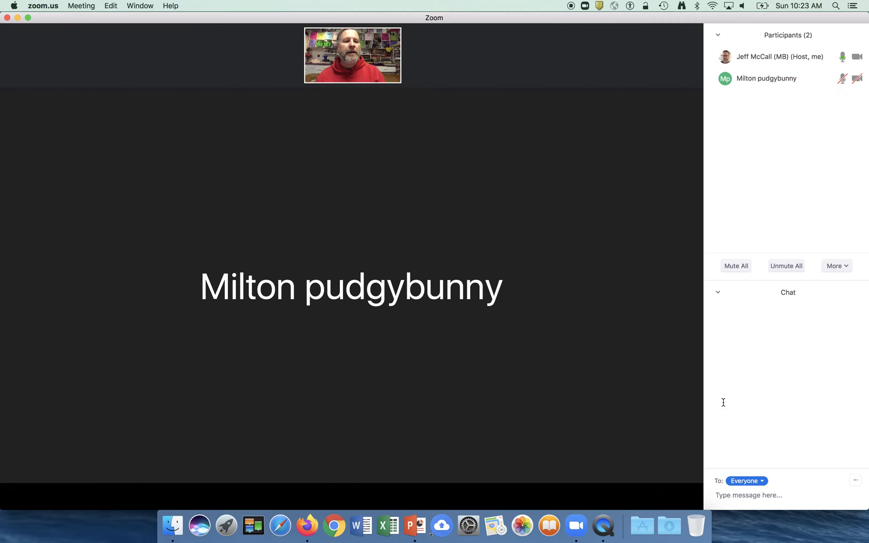
pyautogui.click(730, 496)
pyautogui.write('hewllo')
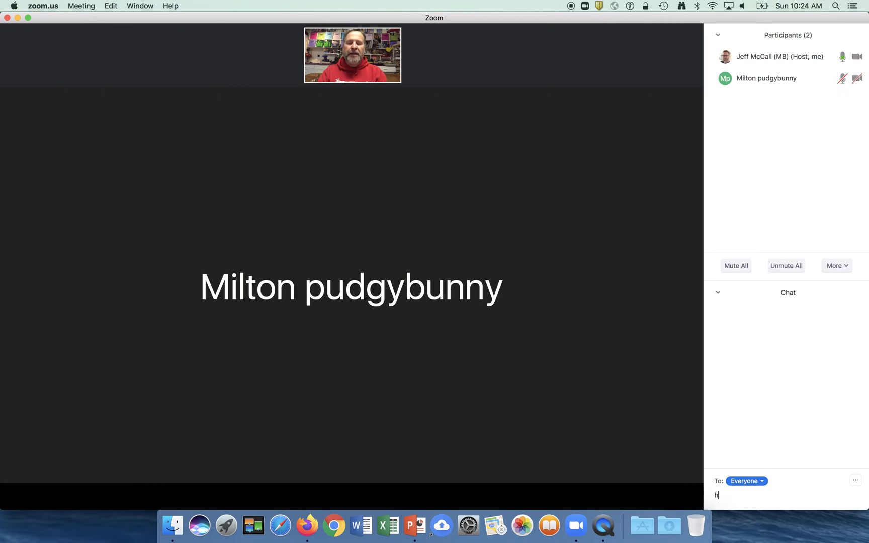
pyautogui.press('BackSpace')
pyautogui.press('BackSpace')
pyautogui.press('BackSpace')
pyautogui.press('BackSpace')
pyautogui.write('l')
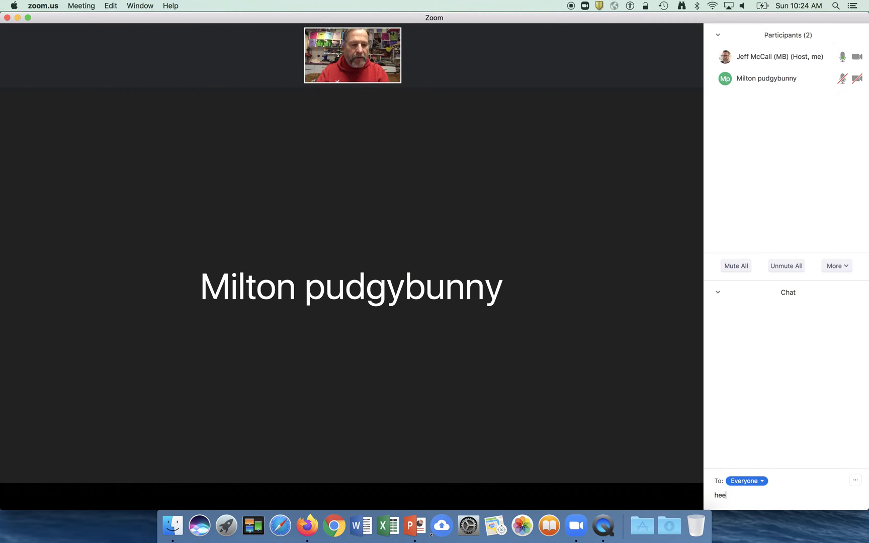
pyautogui.press('BackSpace')
pyautogui.write('llo t')
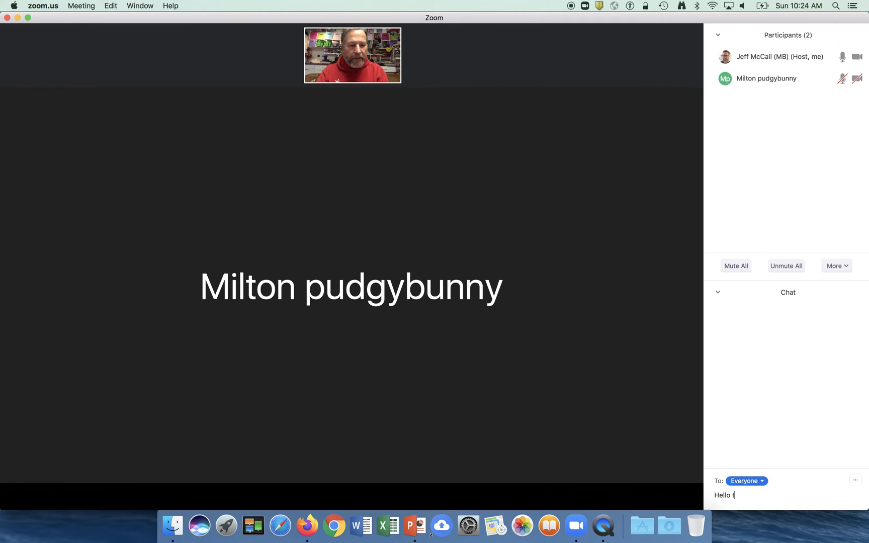
pyautogui.write('hanks for j')
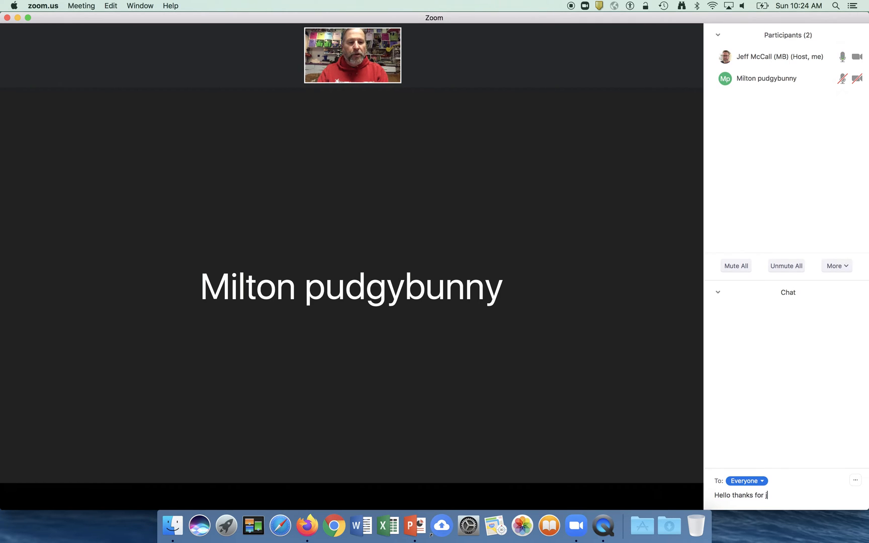
pyautogui.write('oining')
pyautogui.press('Return')
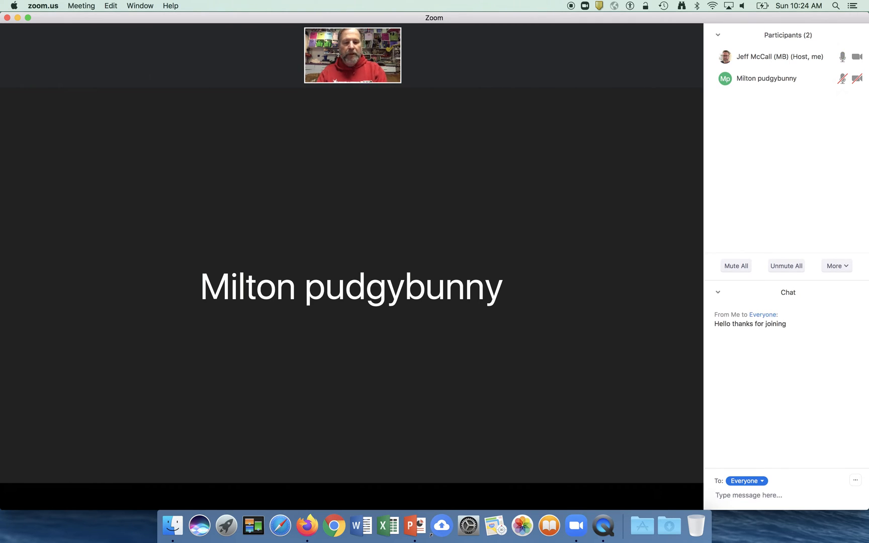
# Send Everyone a second chat message reading "here in a link"
pyautogui.write('here in a')
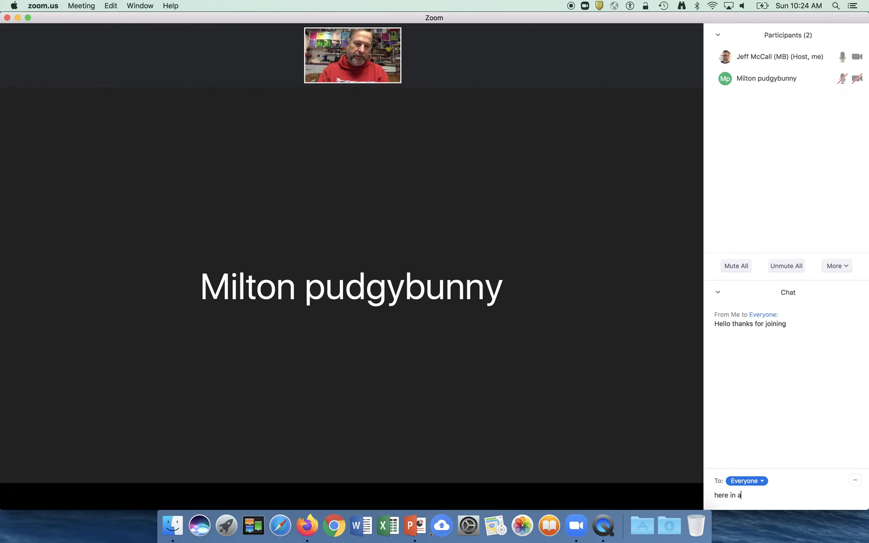
pyautogui.write(' link')
pyautogui.press('Return')
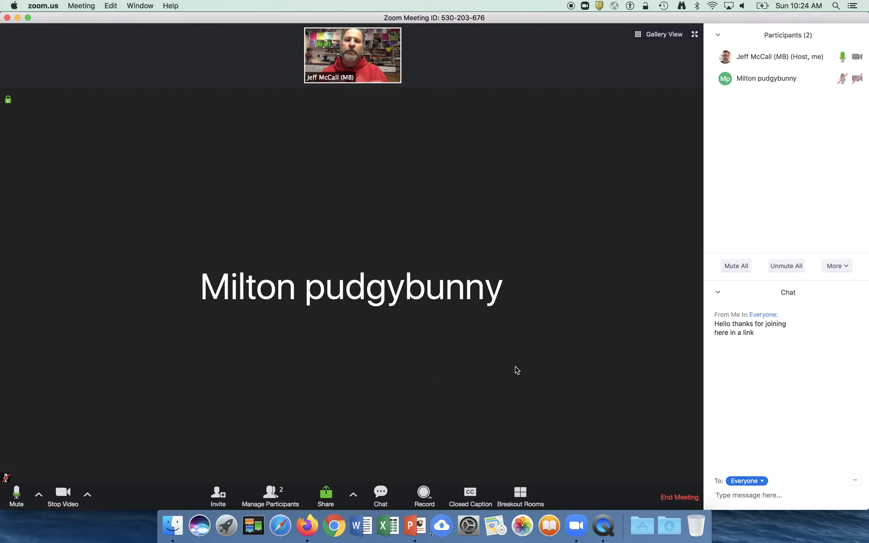
# Switch the meeting display to Gallery View and return it to Speaker View
pyautogui.moveTo(373, 65)
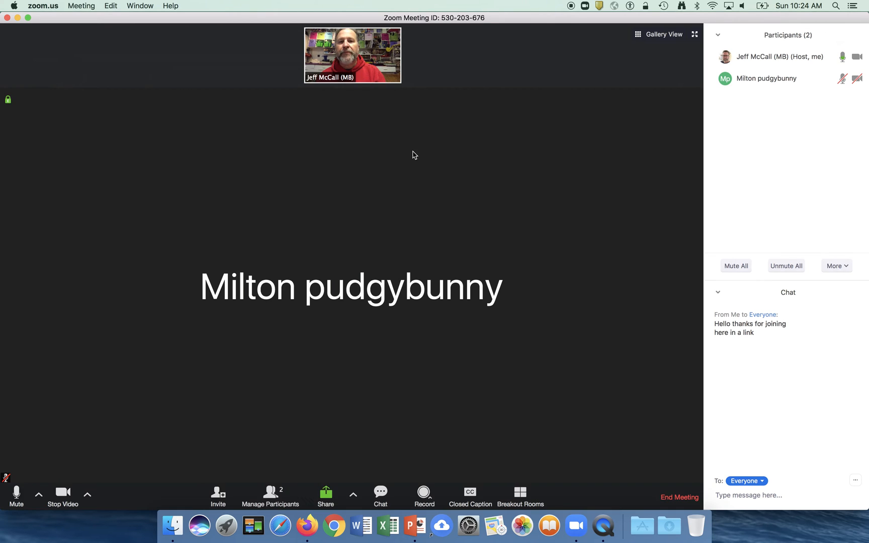
pyautogui.click(638, 36)
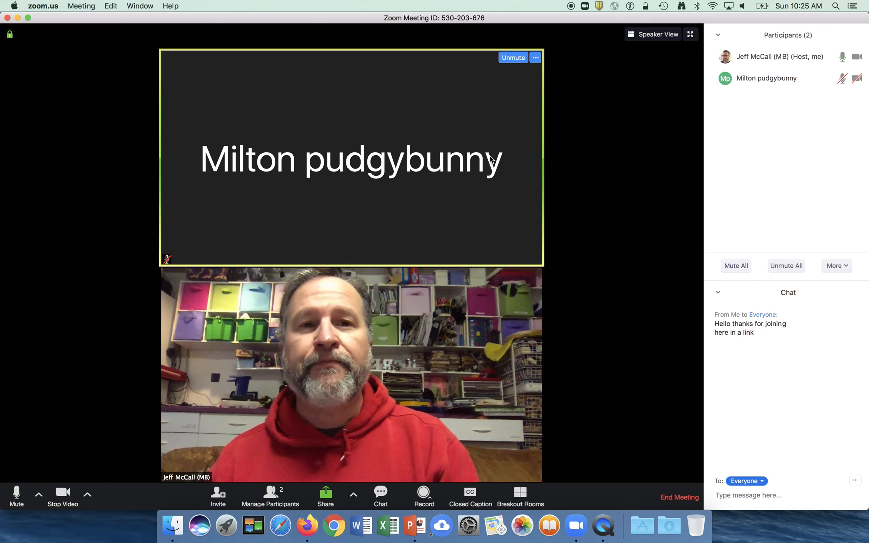
pyautogui.click(643, 36)
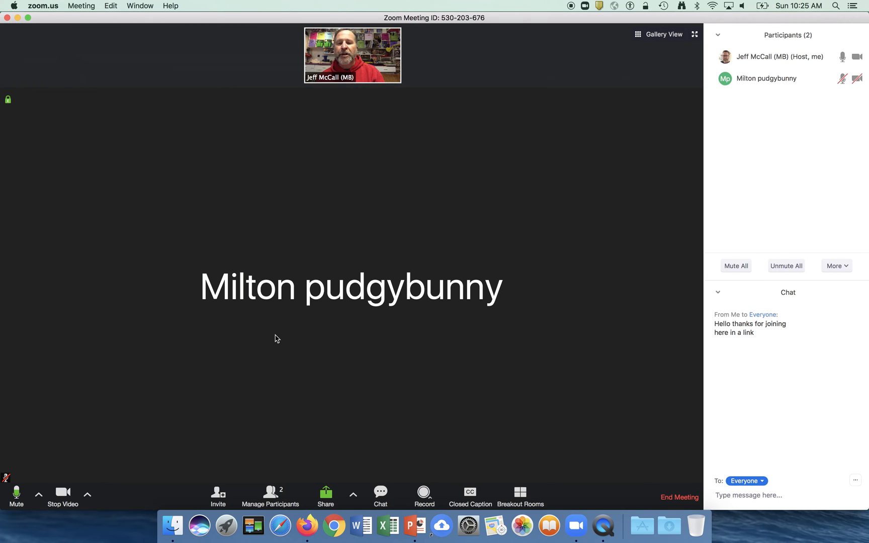
# Share Desktop 1 in the meeting and clear away the Zoom sign-in window, keeping the meeting open
pyautogui.click(323, 496)
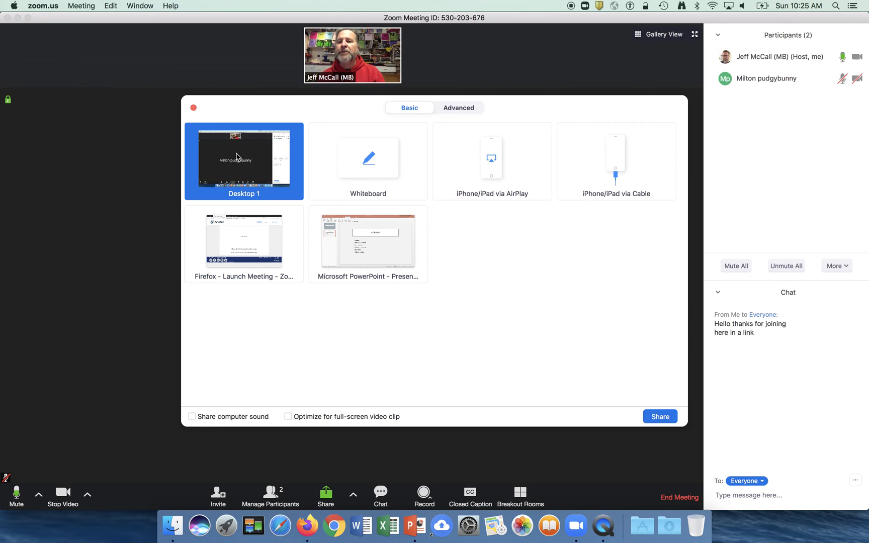
pyautogui.click(650, 417)
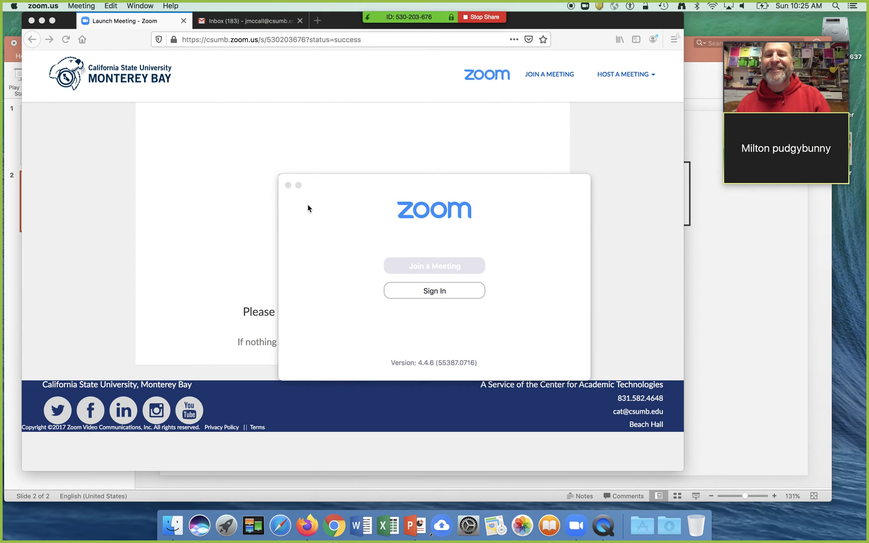
pyautogui.click(287, 185)
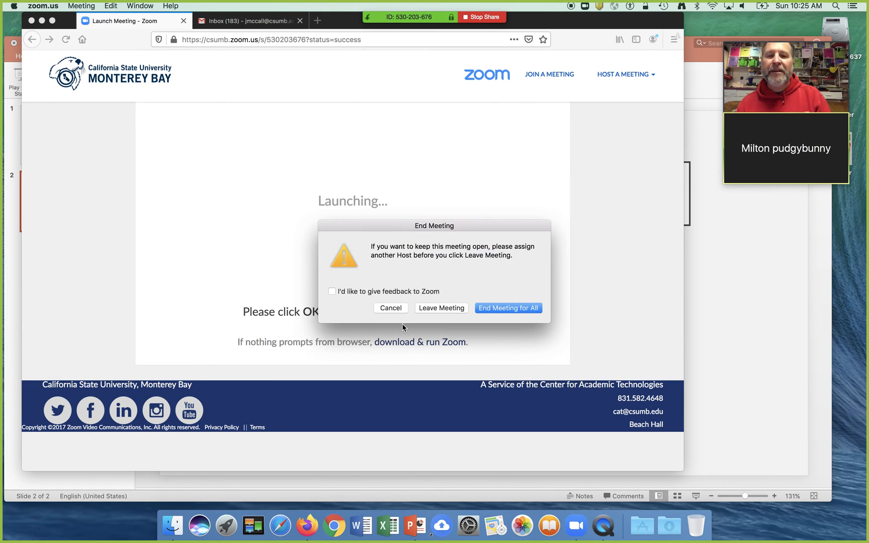
pyautogui.click(394, 308)
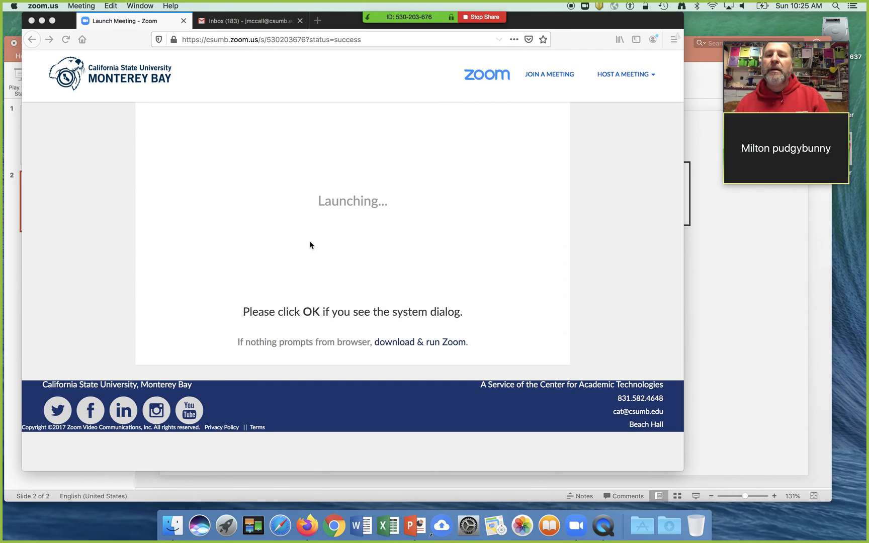
# Switch to Presentation1 in PowerPoint and flip from the Zoom Essentials title slide to the Agenda slide and back
pyautogui.click(759, 398)
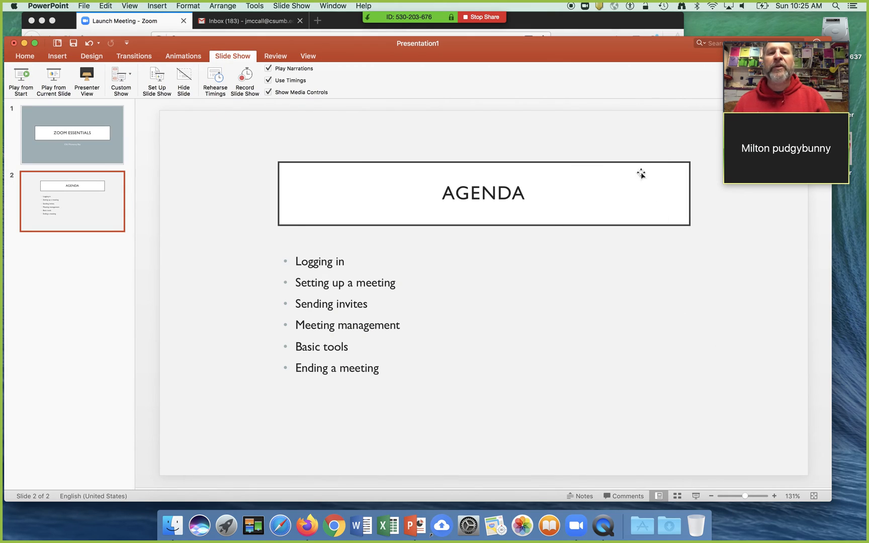
pyautogui.click(63, 119)
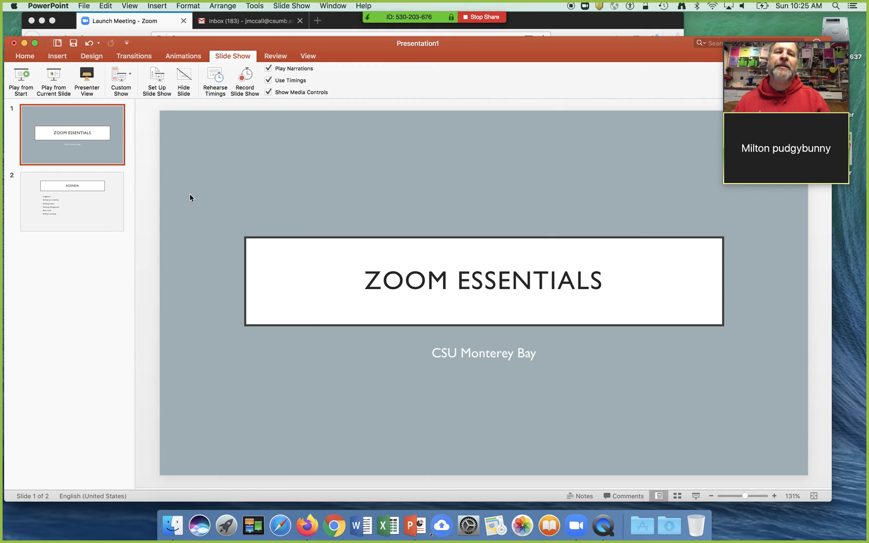
pyautogui.press('Down')
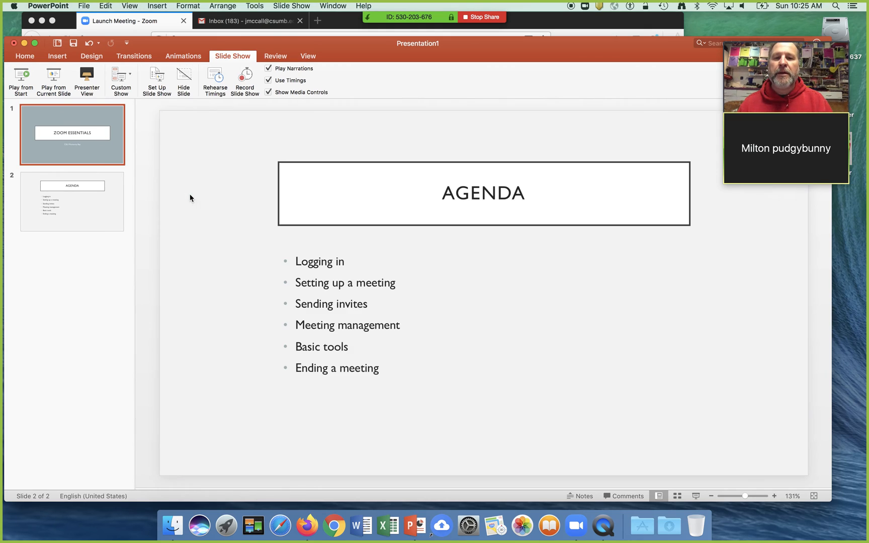
pyautogui.press('Up')
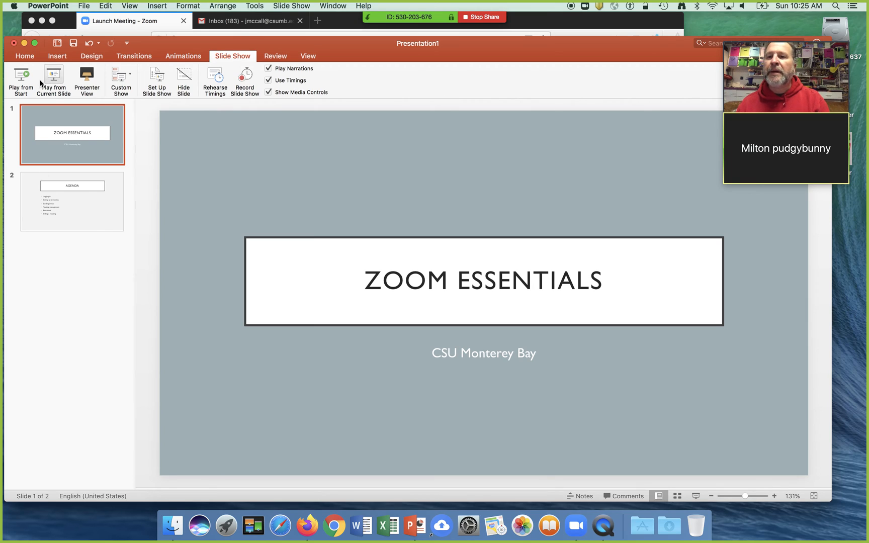
# Play the slide show from the start and advance it to the Agenda slide
pyautogui.click(20, 77)
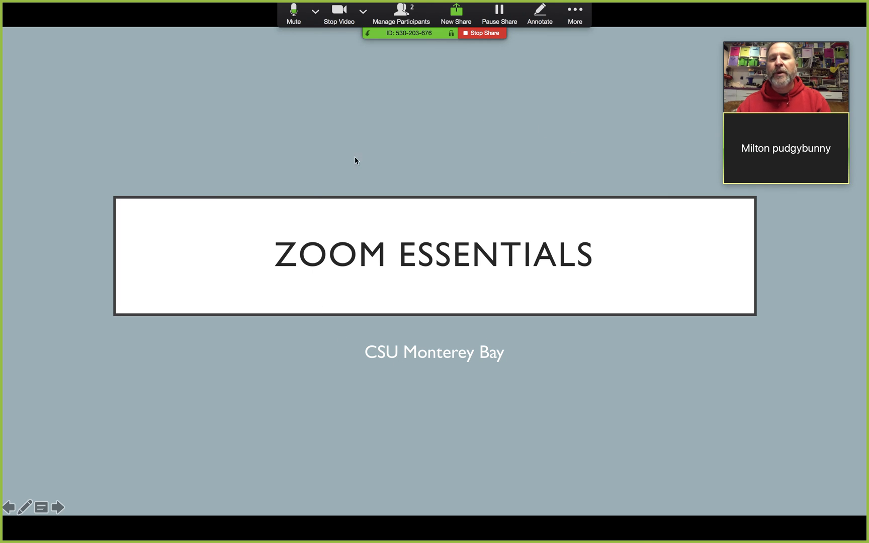
pyautogui.click(349, 208)
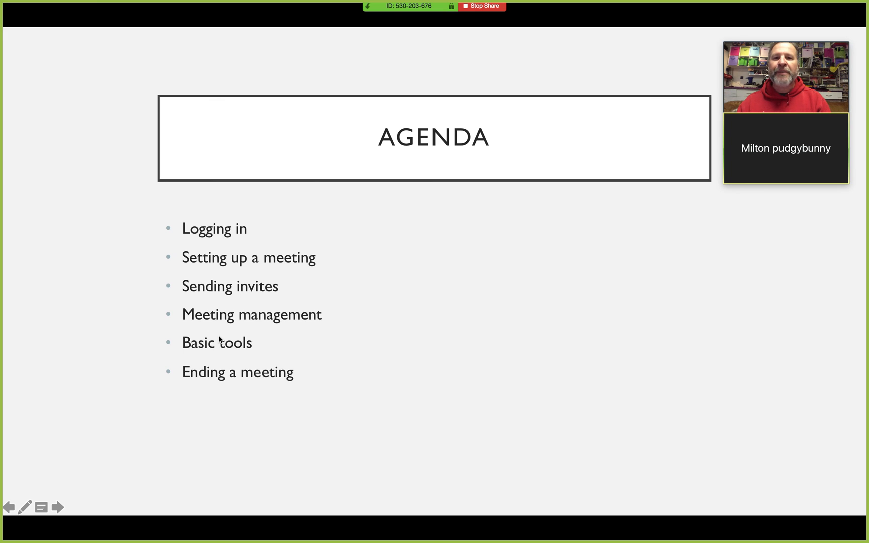
# Stop sharing the screen and end the Zoom meeting for all participants
pyautogui.click(483, 5)
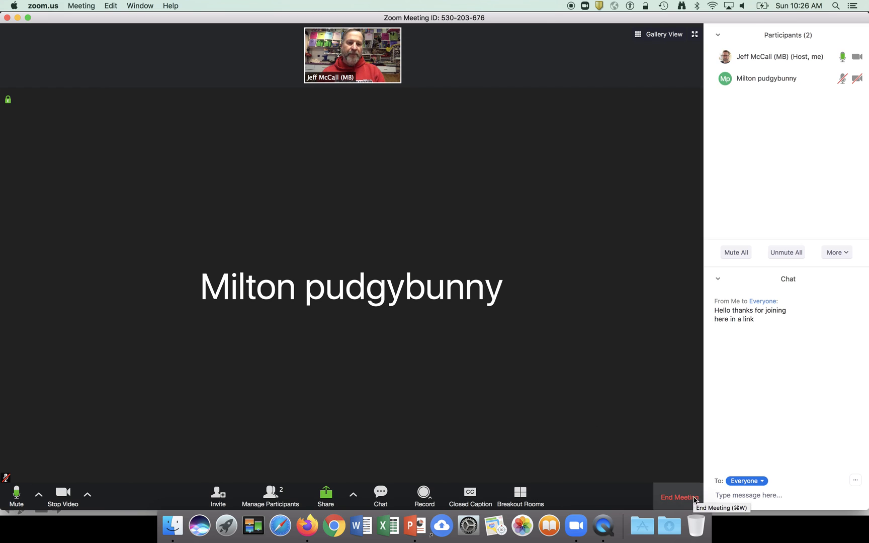
pyautogui.click(680, 497)
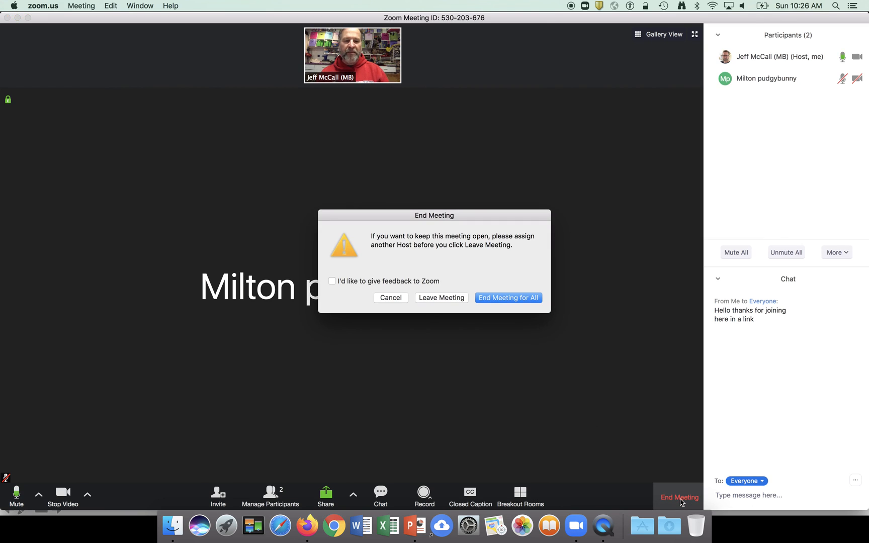
pyautogui.click(441, 298)
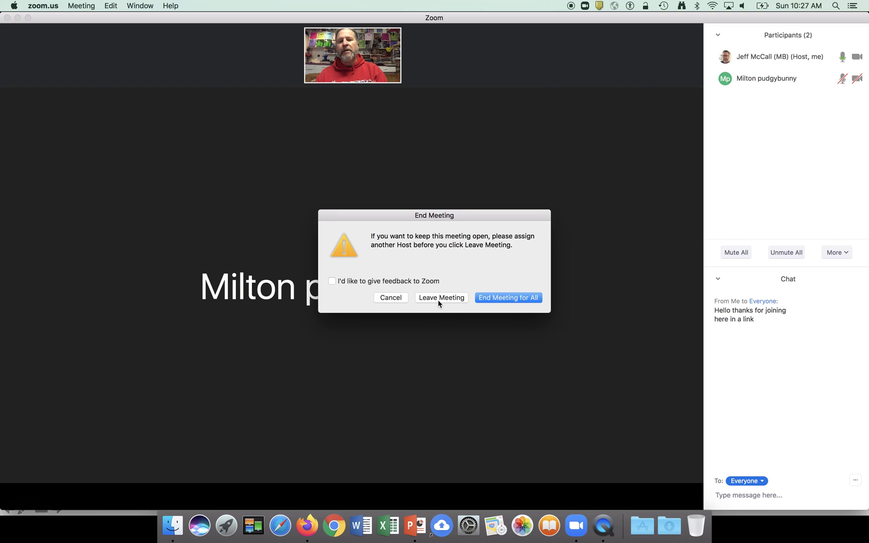
pyautogui.click(493, 300)
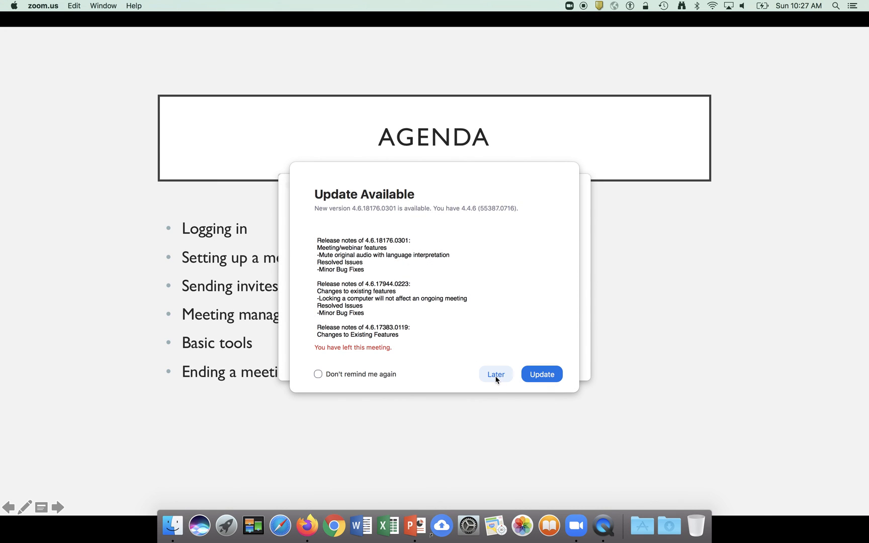
# Postpone the Zoom update, closing the sign-in window as well, and exit the slide show
pyautogui.click(496, 375)
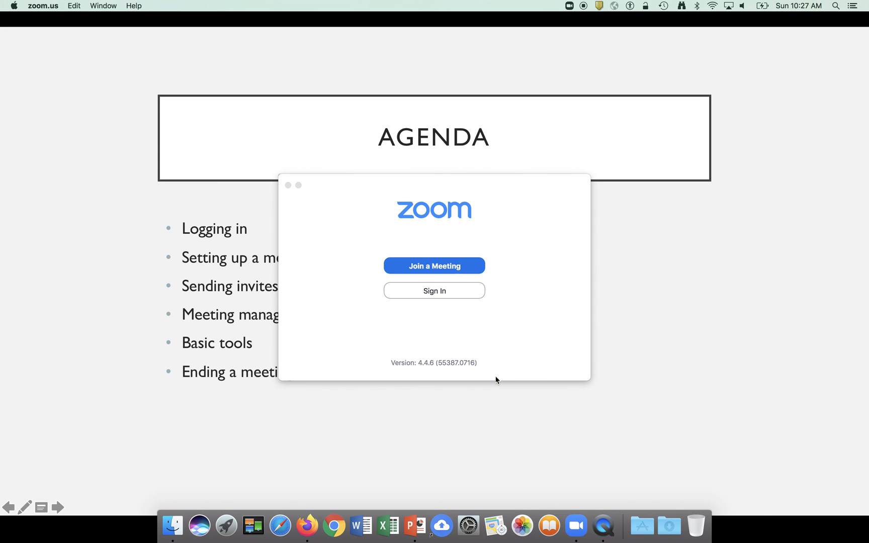
pyautogui.click(288, 186)
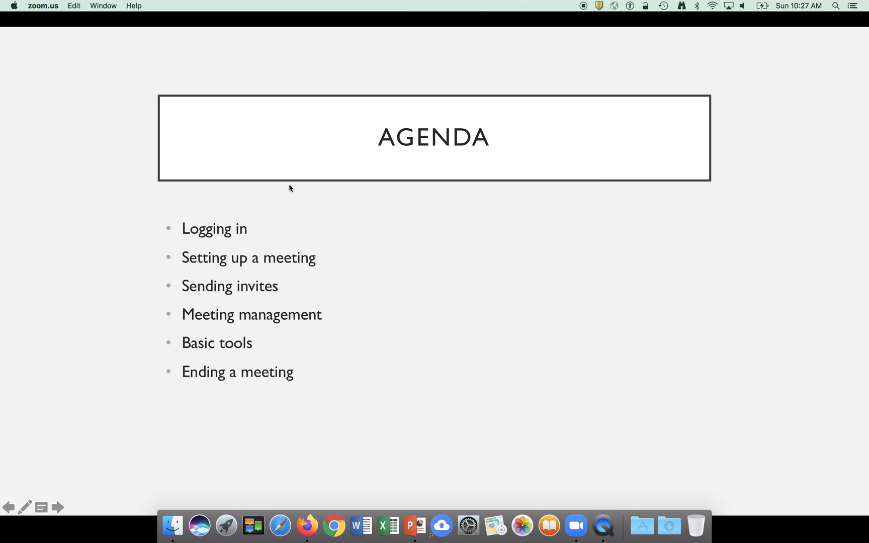
pyautogui.click(431, 275)
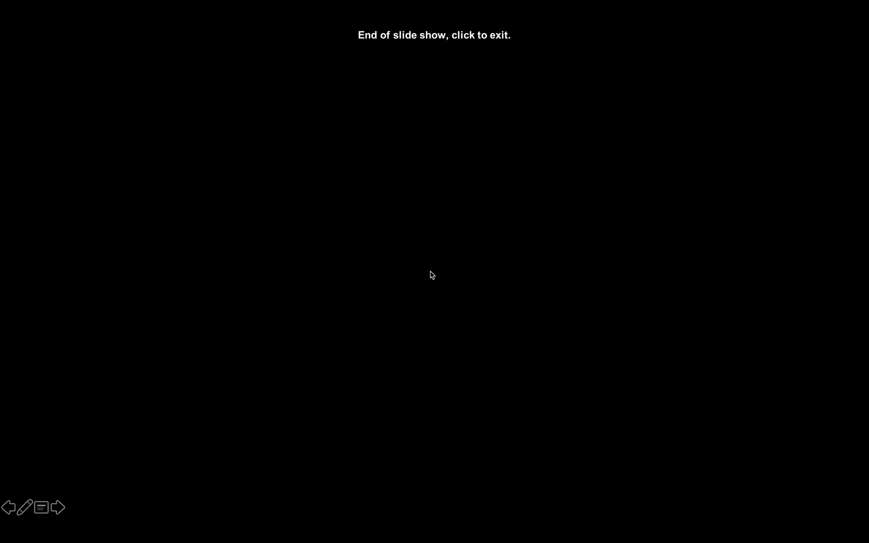
pyautogui.click(431, 274)
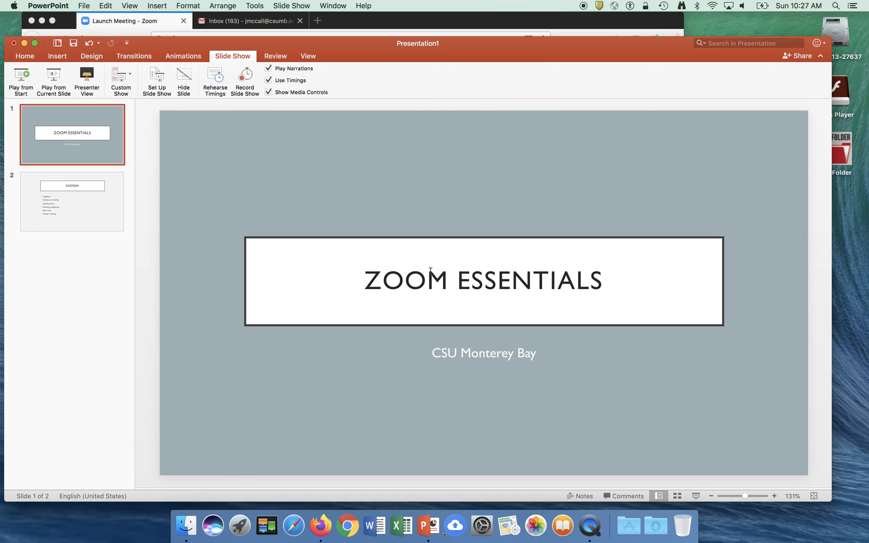